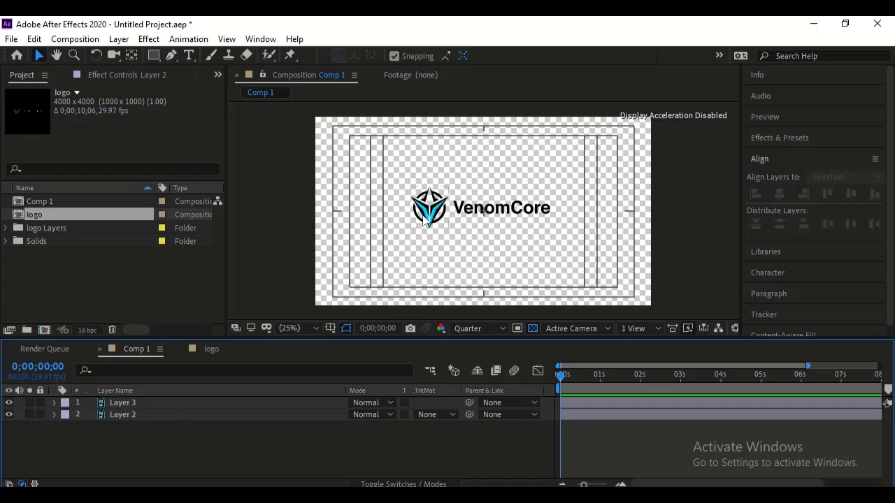
# - Toggle the visibility of Layer 3 and Layer 2 to identify their contents, leaving only the Layer 3 text hidden
pyautogui.click(104, 402)
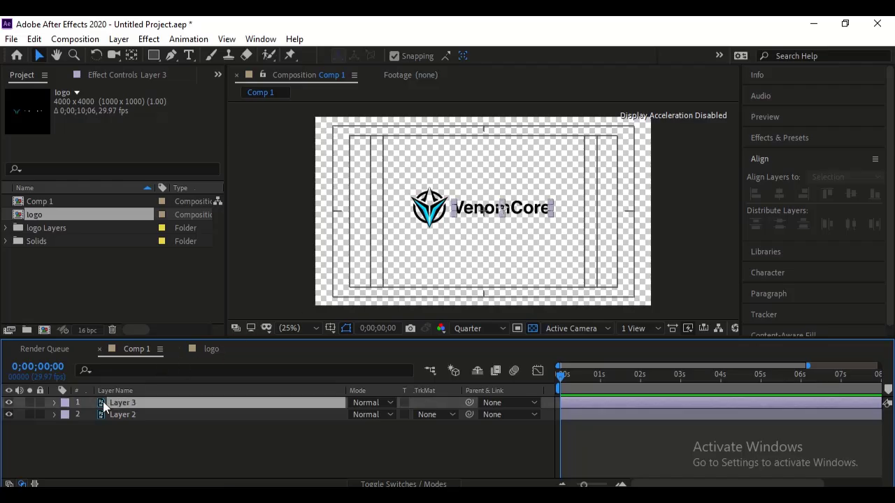
pyautogui.click(9, 403)
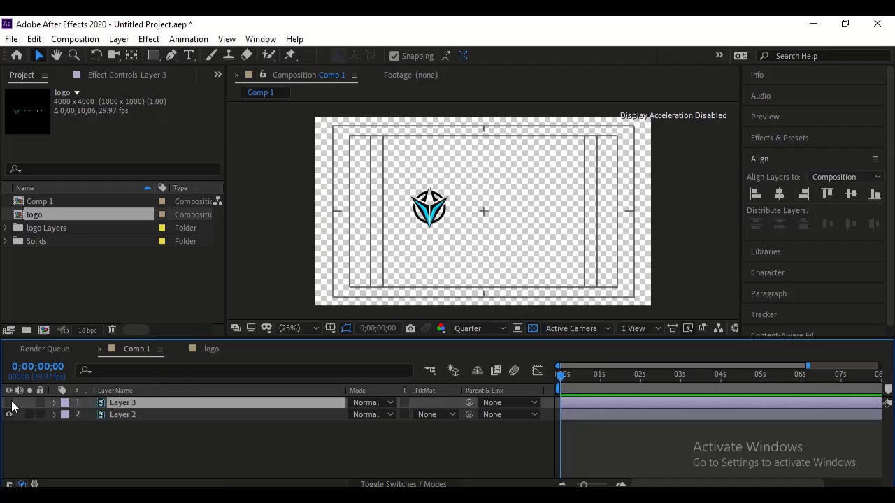
pyautogui.click(9, 403)
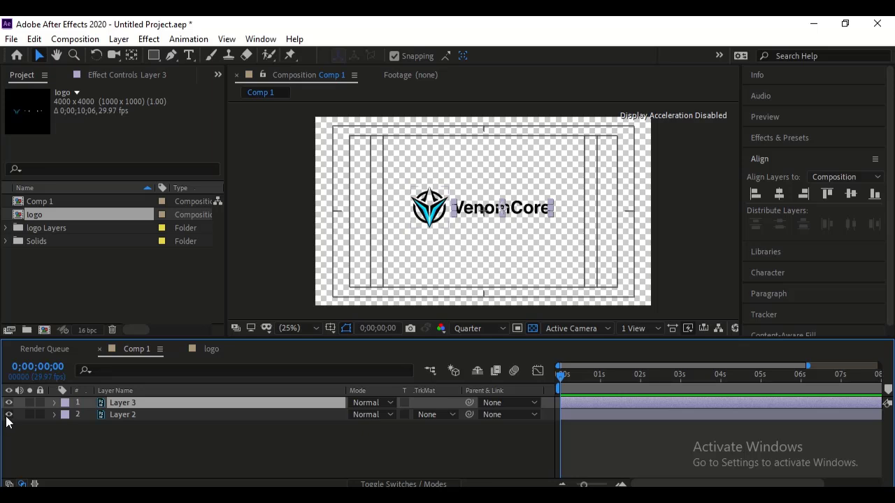
pyautogui.click(10, 415)
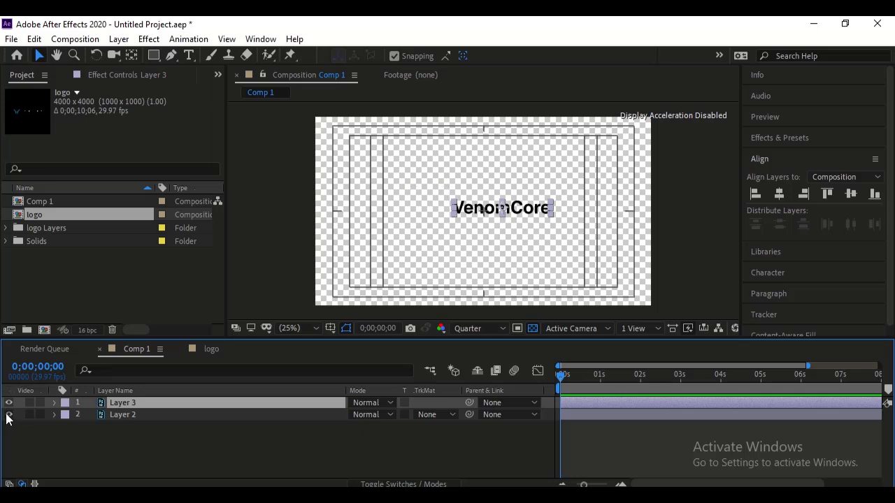
pyautogui.click(9, 416)
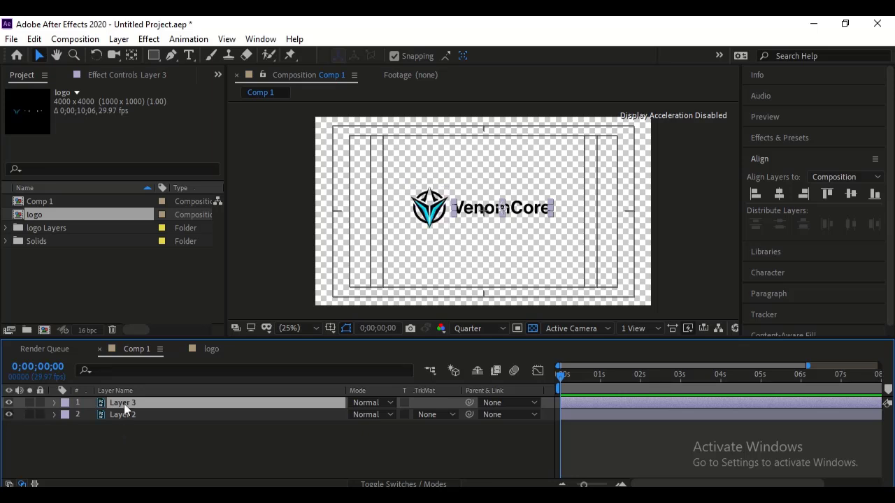
pyautogui.click(9, 403)
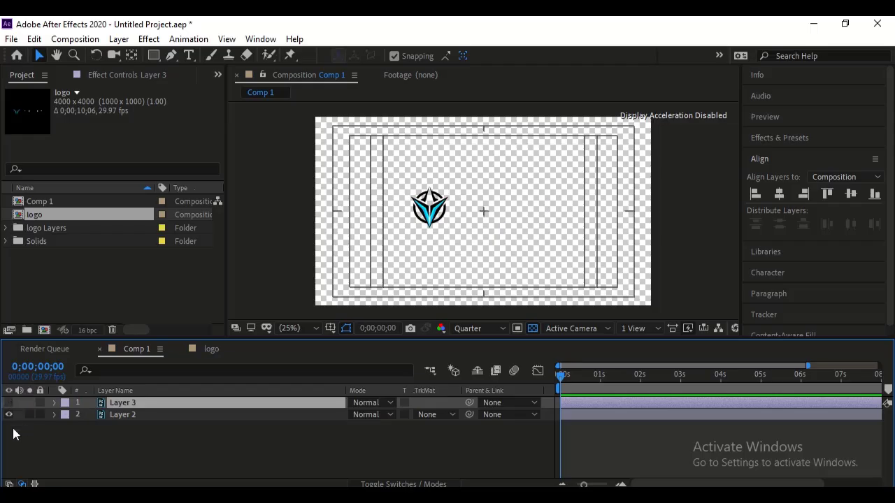
# - Add position keyframes to the Layer 2 icon at 0 seconds and 1 second
pyautogui.click(154, 412)
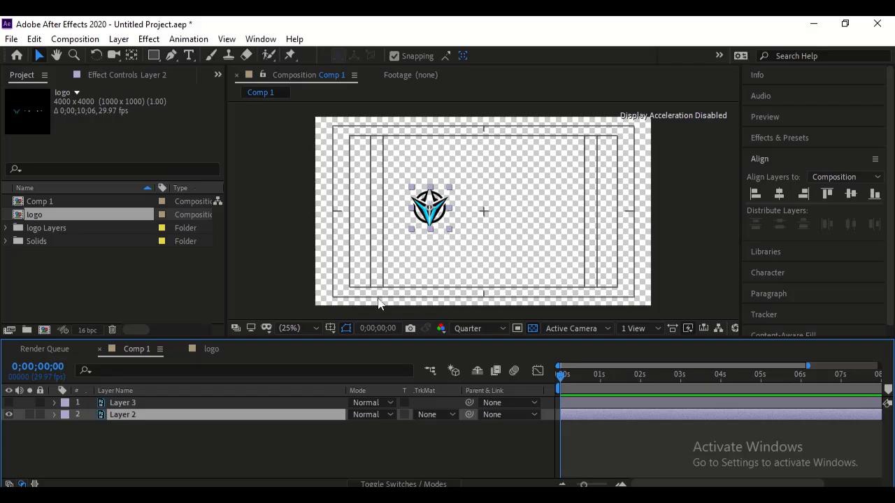
pyautogui.press('p')
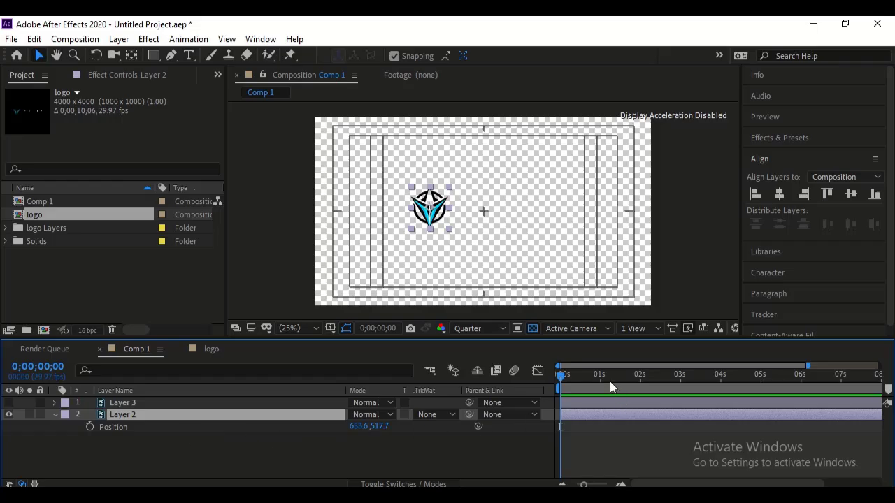
pyautogui.click(90, 426)
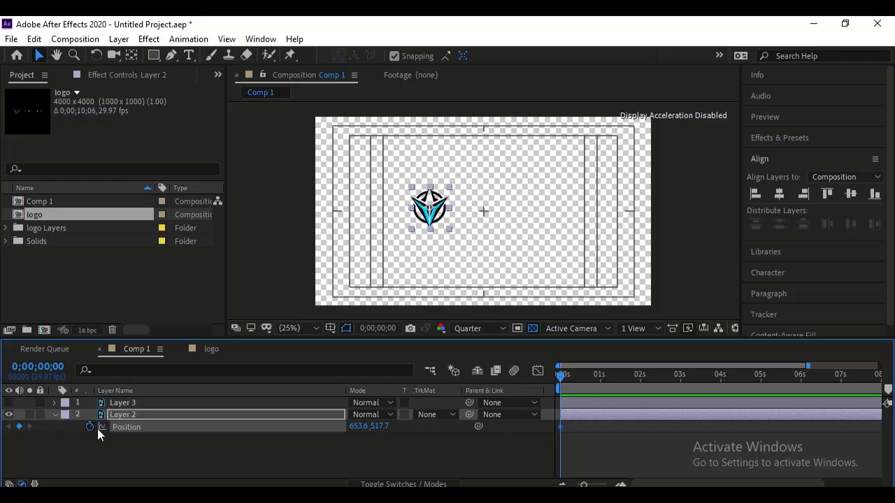
pyautogui.click(599, 382)
pyautogui.moveTo(600, 378); pyautogui.dragTo(602, 375)
pyautogui.click(19, 427)
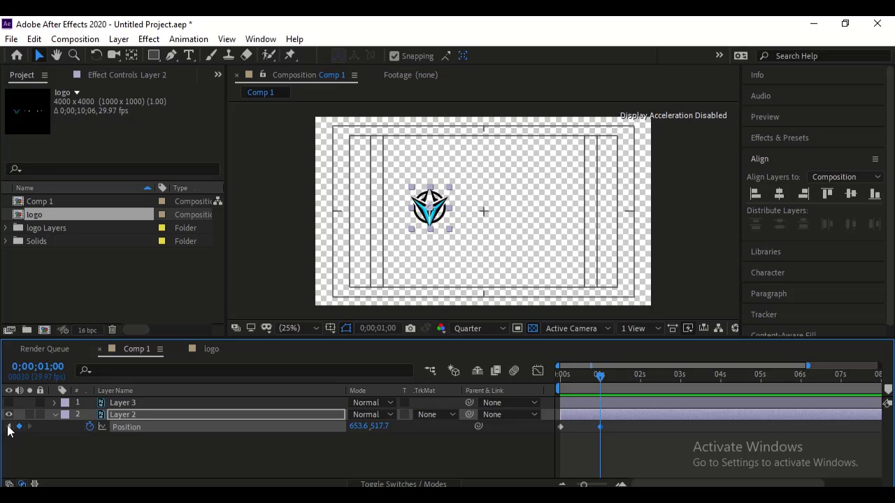
# - Set Layer 2's X position to 958.6 at the first keyframe and play back the icon's movement
pyautogui.click(9, 427)
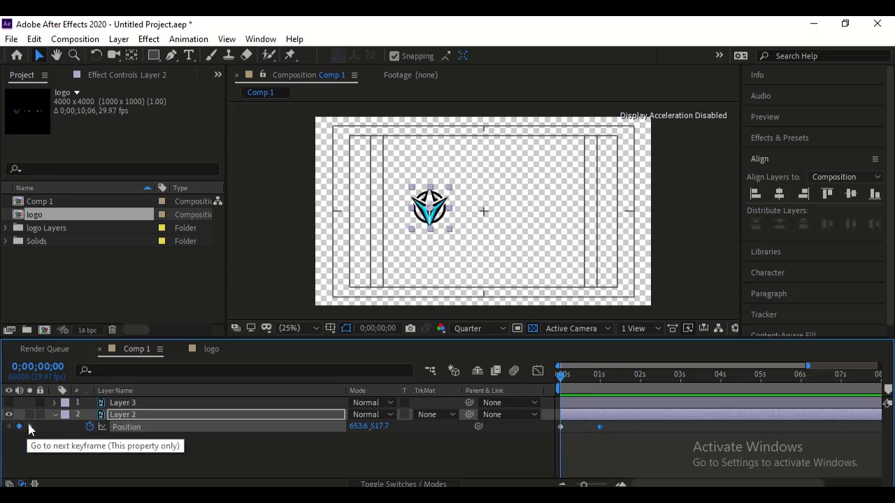
pyautogui.click(30, 427)
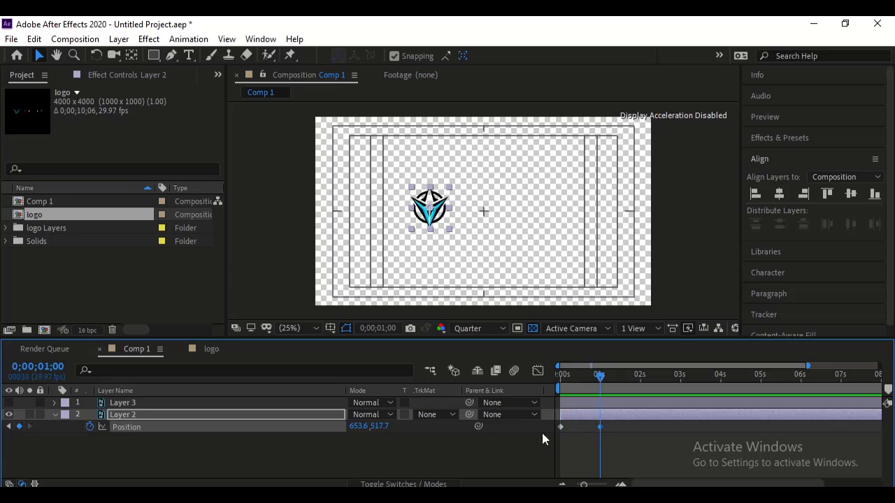
pyautogui.click(8, 428)
pyautogui.moveTo(358, 431); pyautogui.dragTo(552, 410)
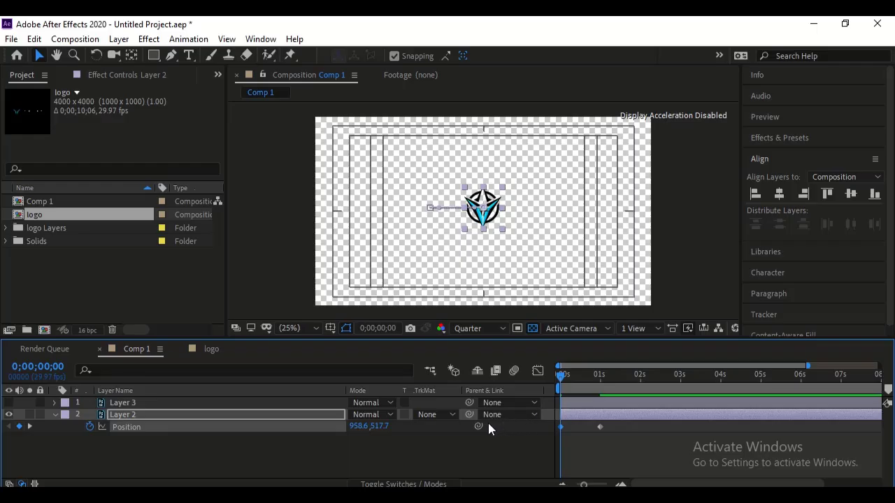
pyautogui.press('space')
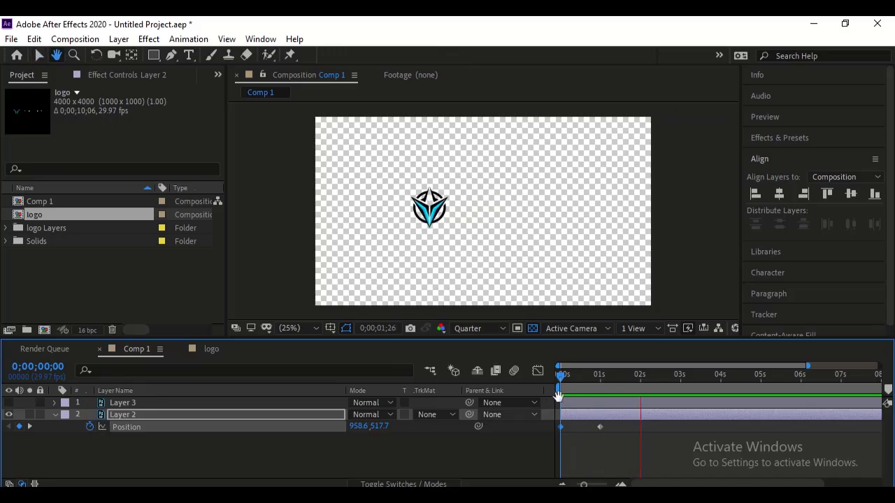
pyautogui.press('space')
pyautogui.press('space')
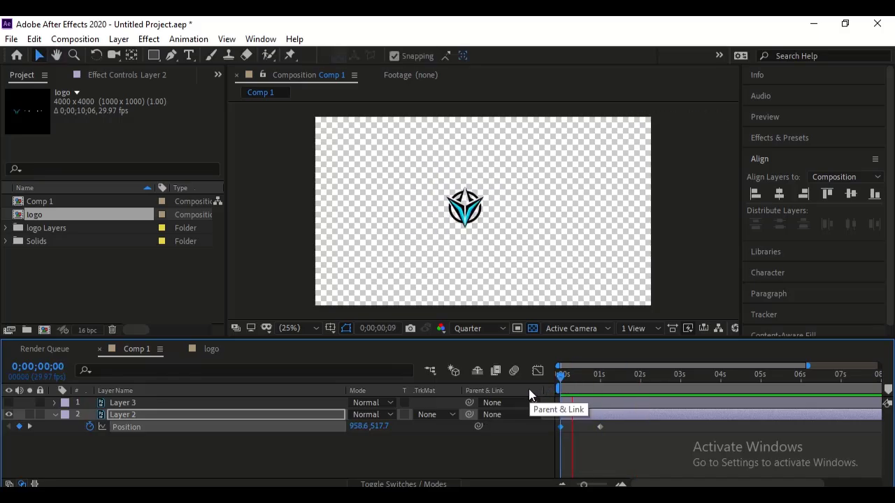
pyautogui.press('space')
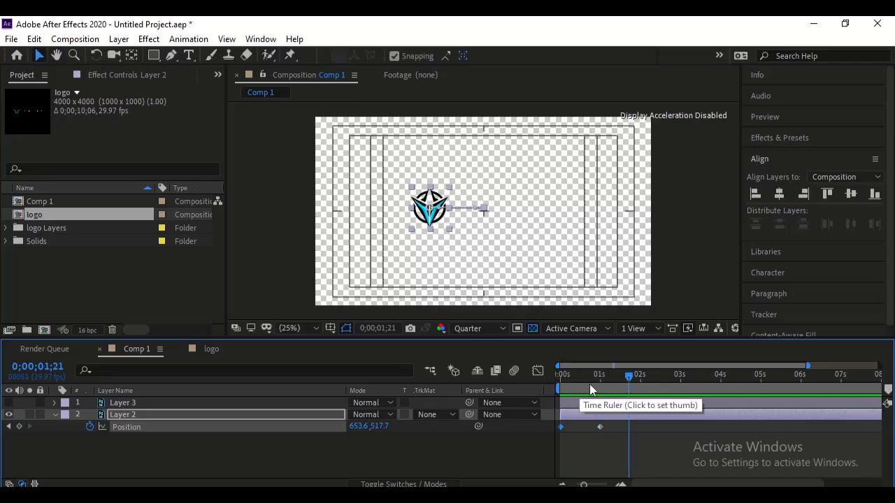
# - Move Layer 2's first position keyframe to frame 13 and play back the delayed movement
pyautogui.click(151, 448)
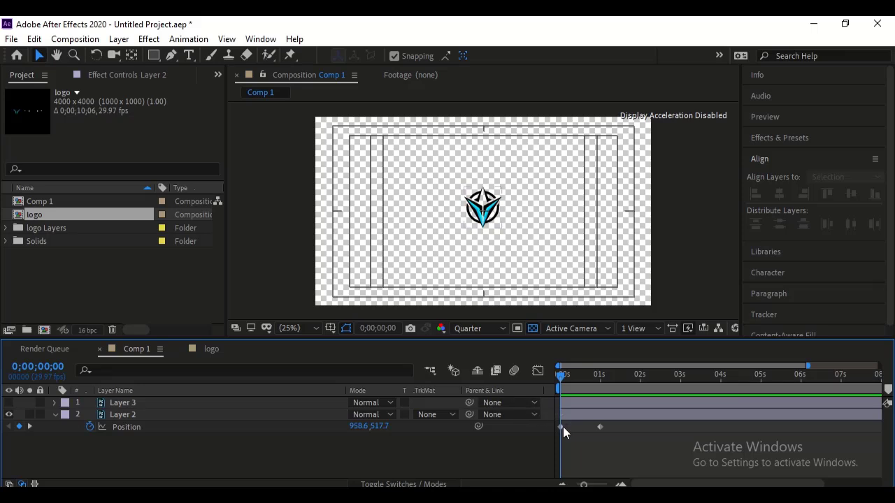
pyautogui.moveTo(562, 427); pyautogui.dragTo(576, 413)
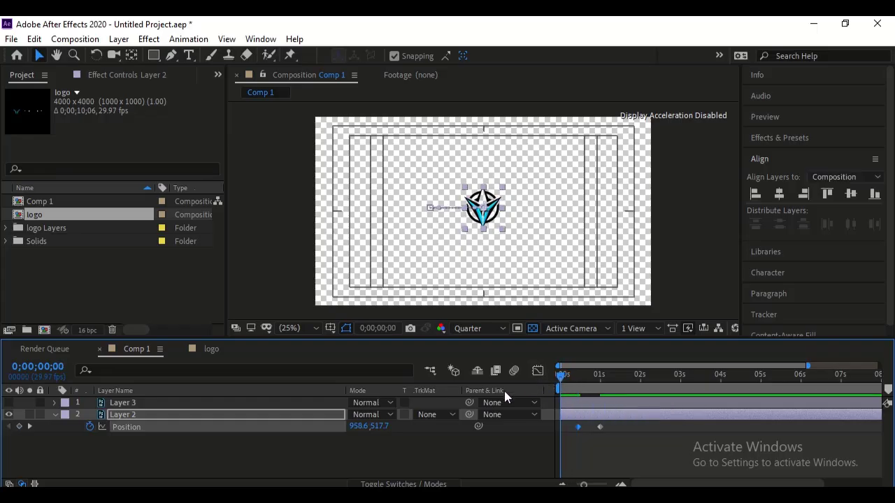
pyautogui.press('space')
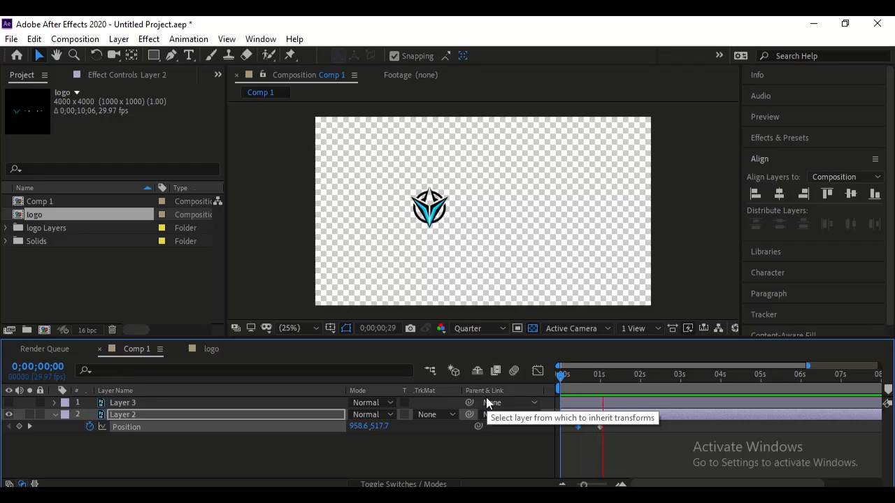
pyautogui.press('space')
pyautogui.press('space')
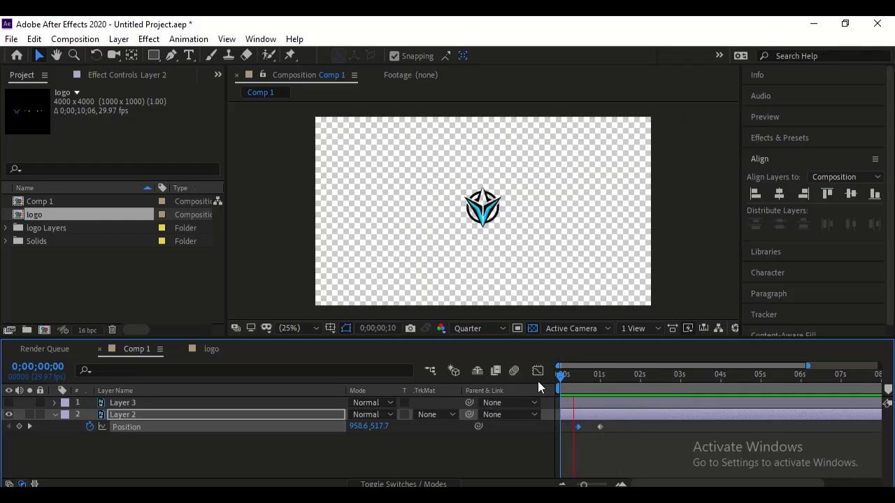
pyautogui.press('space')
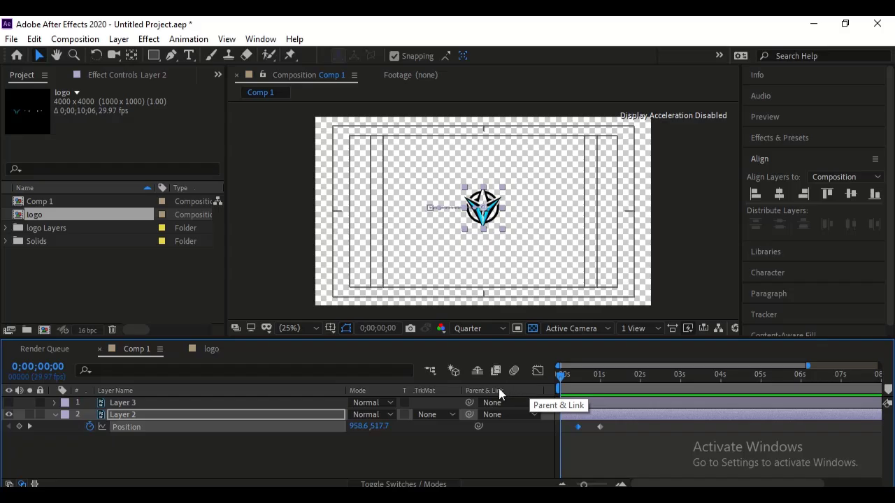
# - Add scale keyframes to Layer 2 at 0 seconds and frame 13, with the scale at 0 seconds set to 0%
pyautogui.hotkey('shift', 's')
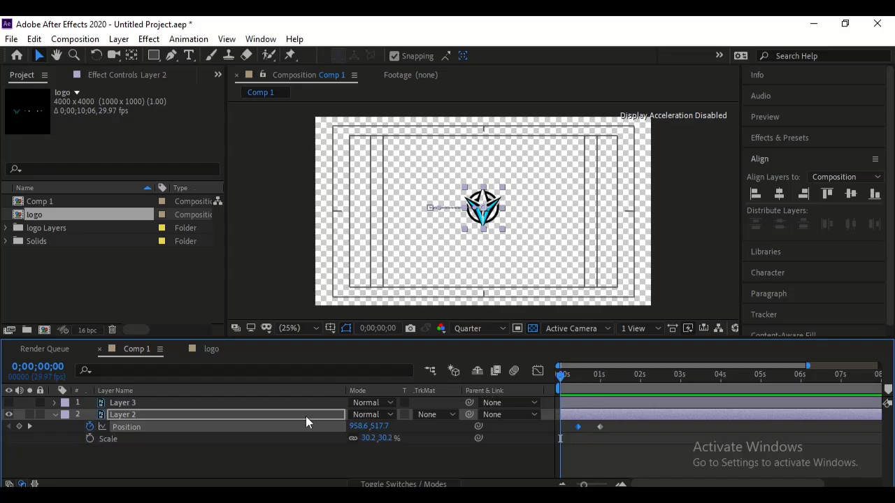
pyautogui.click(89, 439)
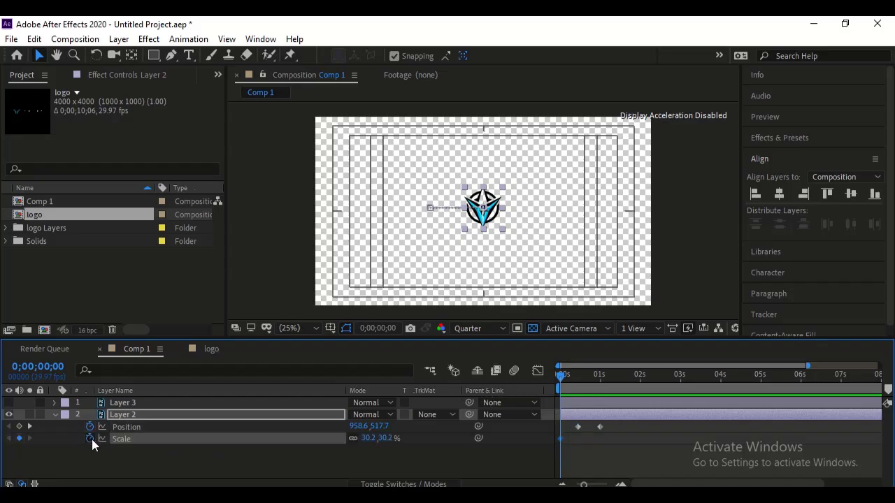
pyautogui.click(29, 427)
pyautogui.click(19, 438)
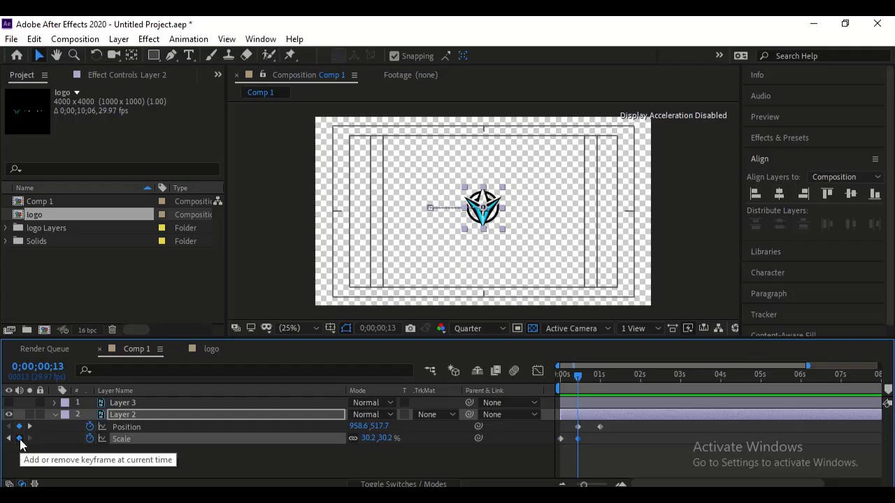
pyautogui.click(8, 438)
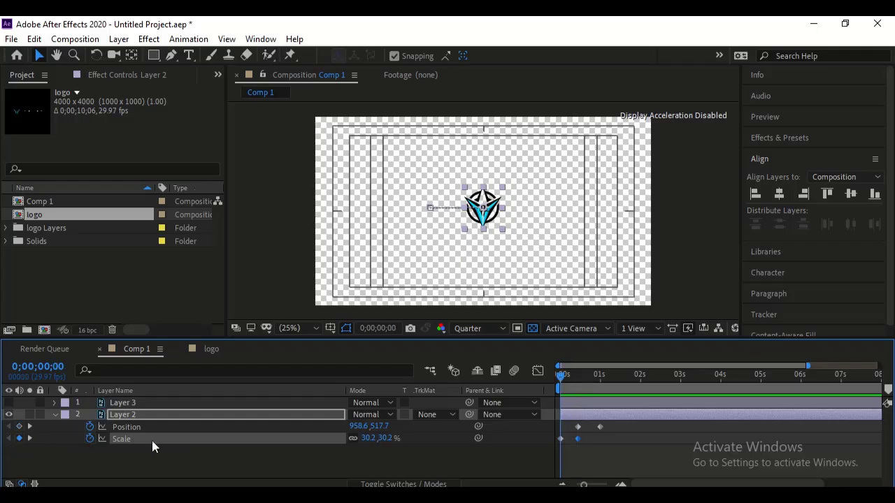
pyautogui.click(369, 438)
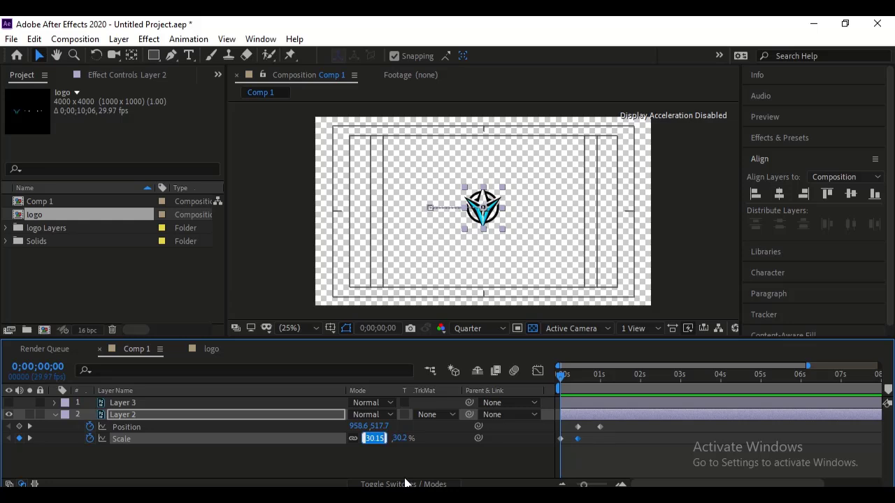
pyautogui.write('0')
pyautogui.press('Return')
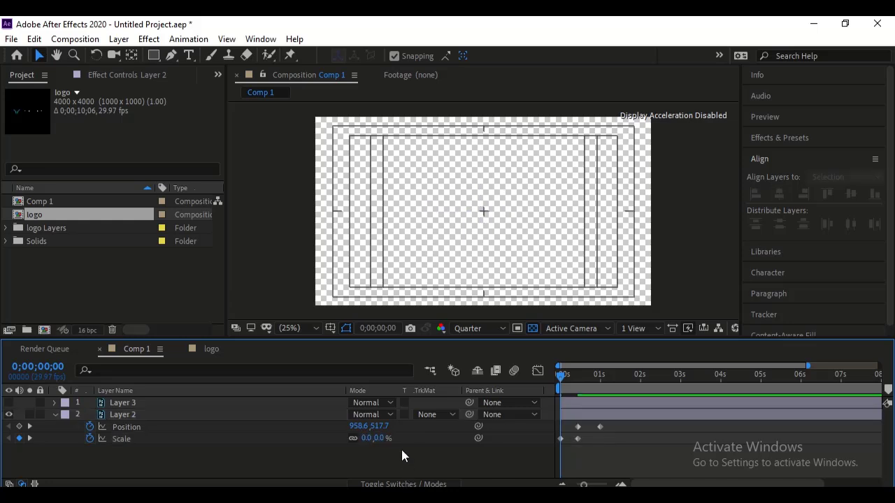
# - Play back the composition repeatedly from the start to review the icon's combined scale and position animation
pyautogui.press('space')
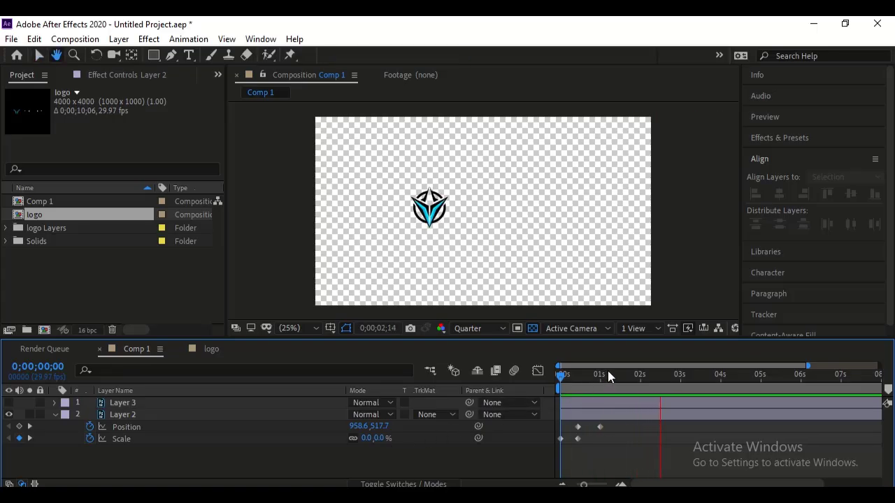
pyautogui.press('space')
pyautogui.press('space')
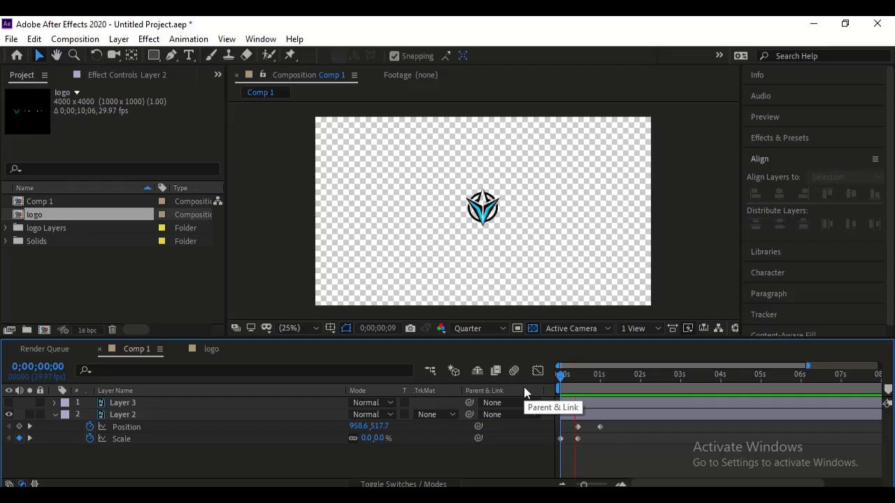
pyautogui.press('space')
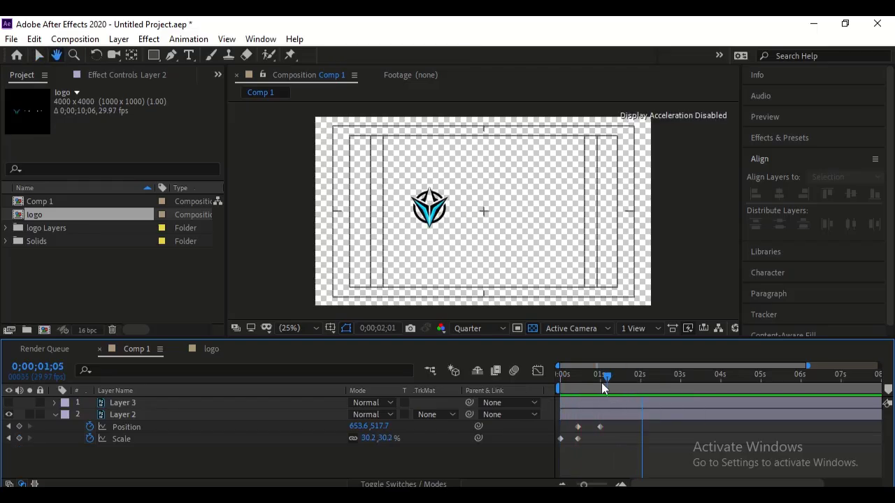
pyautogui.press('space')
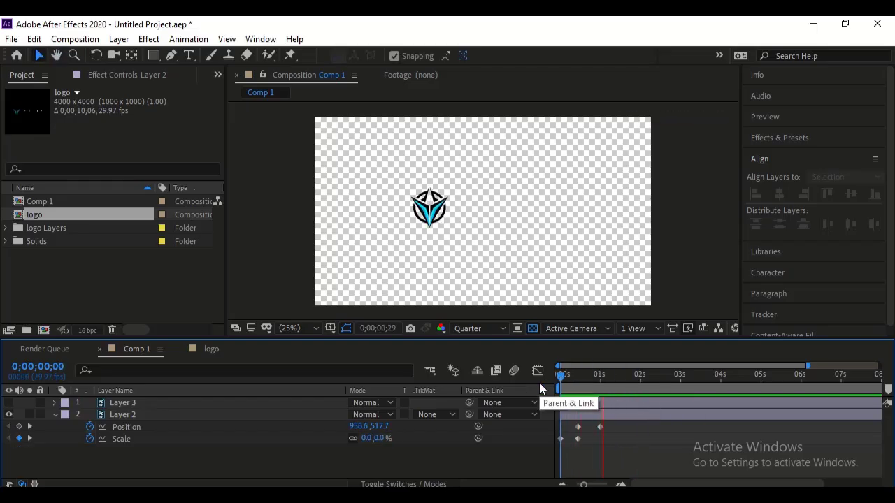
pyautogui.press('space')
pyautogui.moveTo(584, 379); pyautogui.dragTo(529, 384)
pyautogui.press('space')
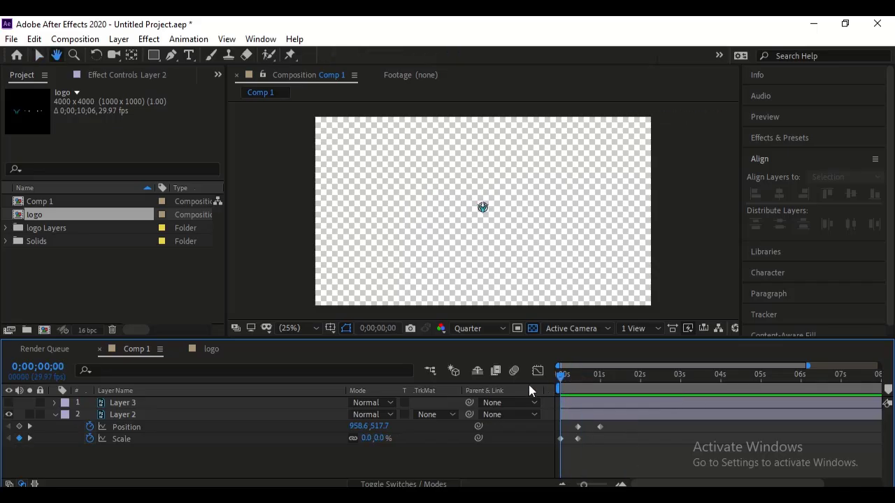
pyautogui.press('space')
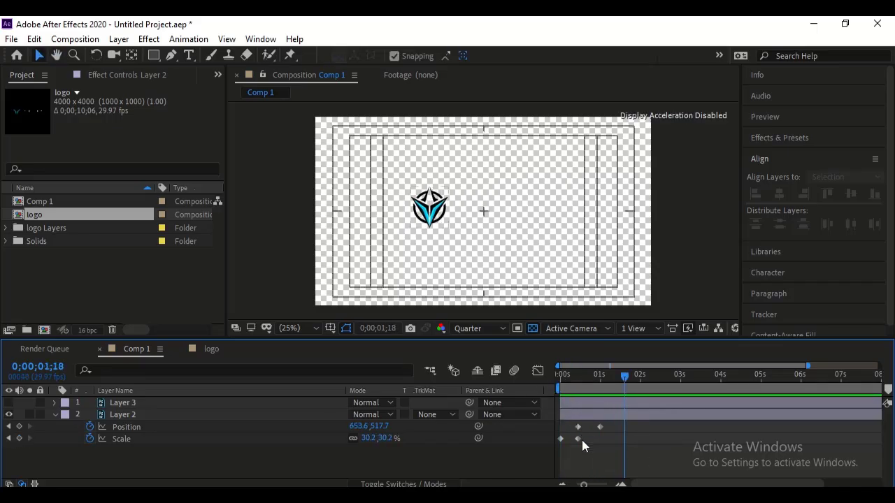
# - Apply Easy Ease to Layer 2's second scale keyframe and its last position keyframe
pyautogui.click(579, 439)
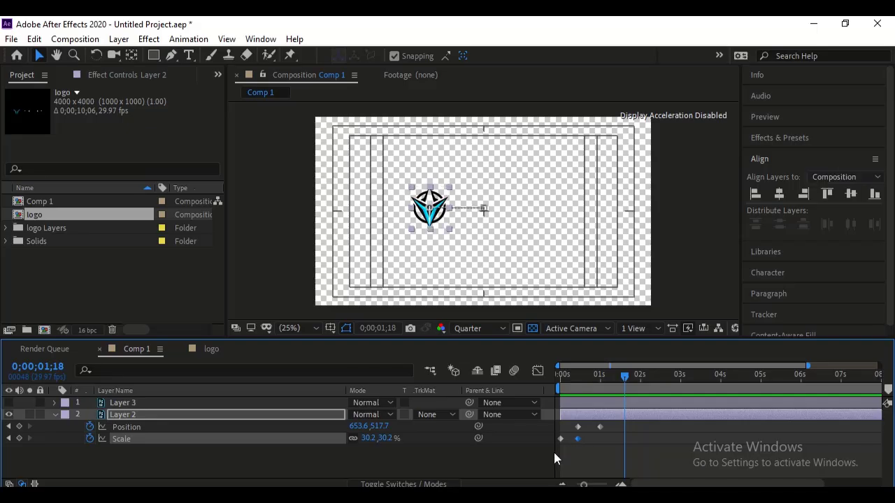
pyautogui.press('F9')
pyautogui.click(609, 422)
pyautogui.click(600, 427)
pyautogui.press('F9')
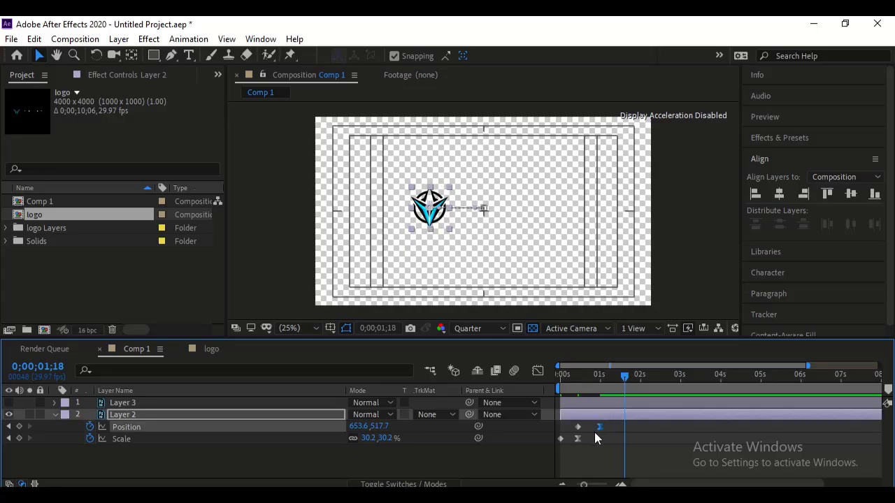
# - Play back the composition repeatedly from the start to review the icon's eased scale and position movement
pyautogui.moveTo(594, 386); pyautogui.dragTo(508, 389)
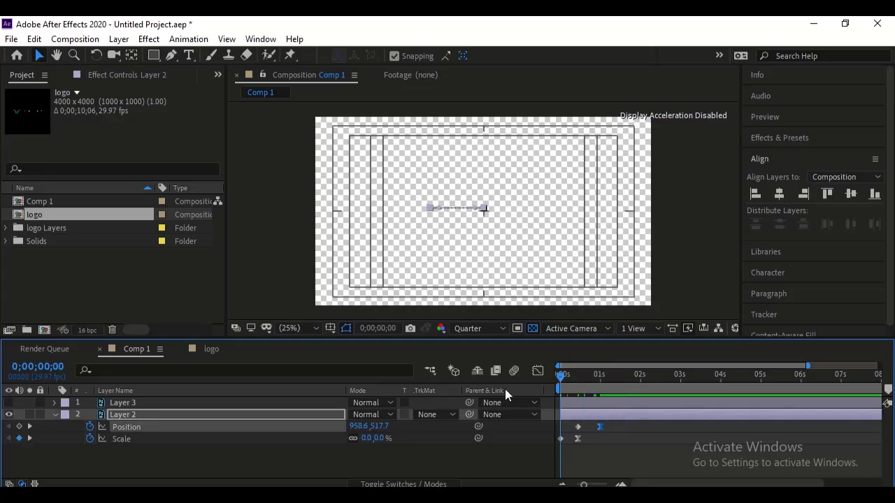
pyautogui.press('space')
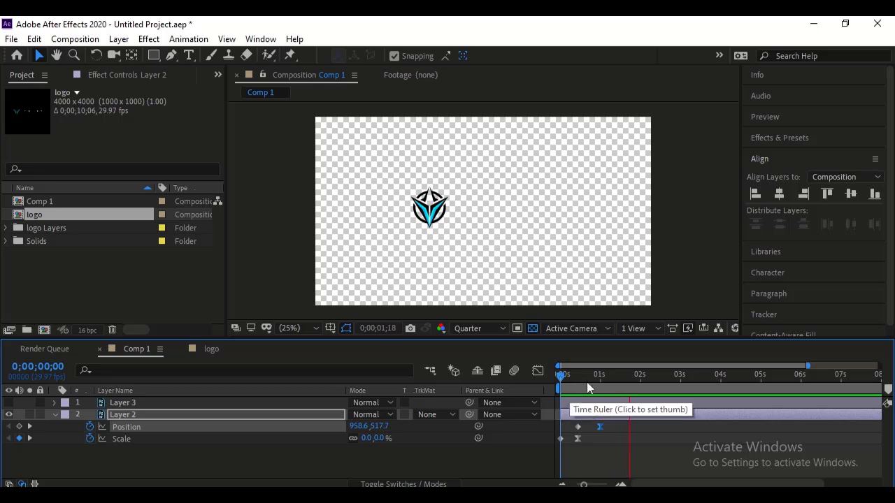
pyautogui.click(587, 382)
pyautogui.press('space')
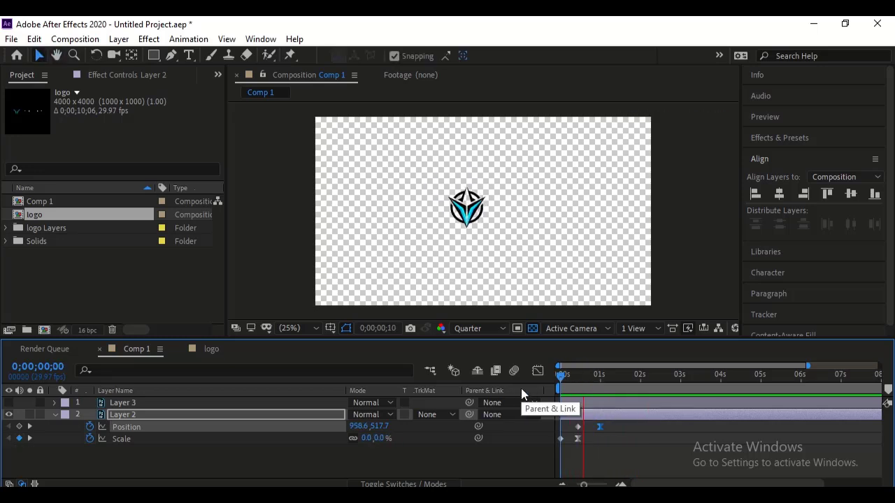
pyautogui.press('space')
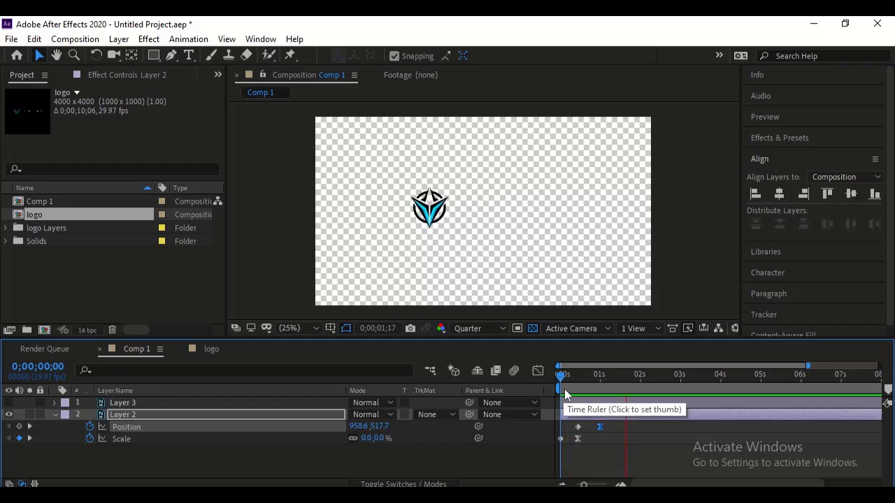
pyautogui.press('space')
pyautogui.moveTo(579, 382); pyautogui.dragTo(539, 386)
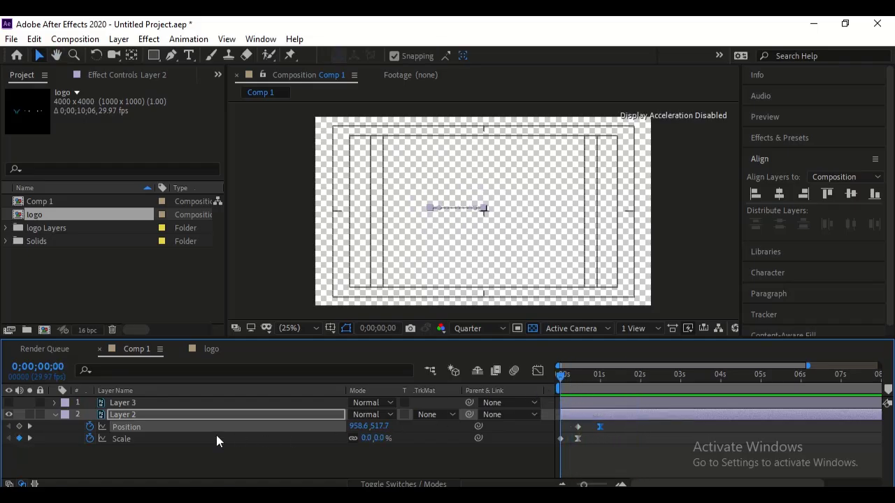
# - Add rotation keyframes to Layer 2 at 0 seconds and frame 13, with the rotation at frame 13 set to -6 revolutions
pyautogui.click(167, 413)
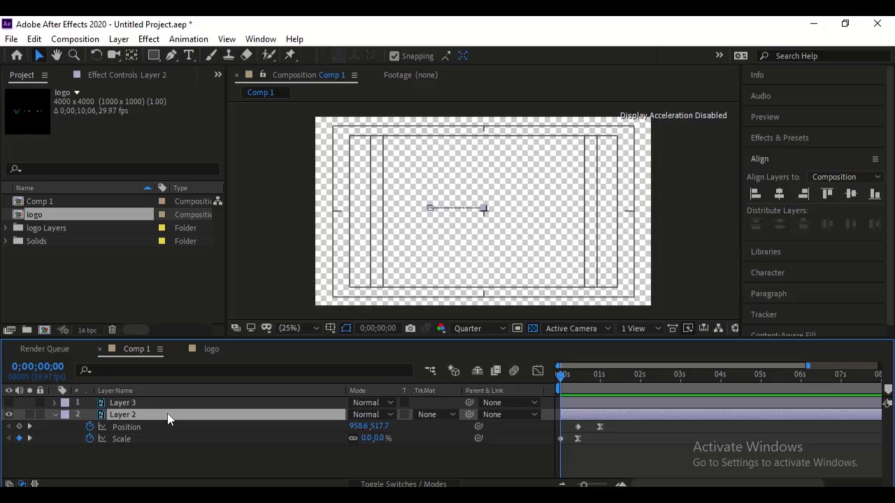
pyautogui.hotkey('shift', 'r')
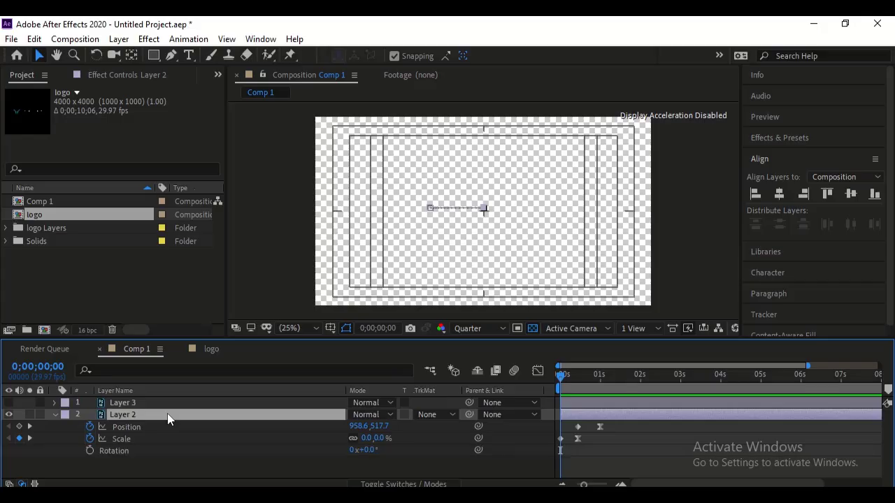
pyautogui.click(90, 452)
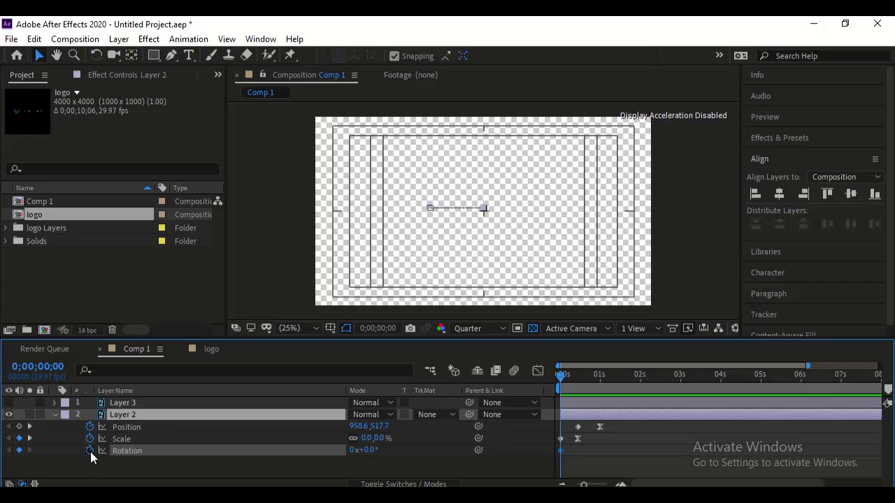
pyautogui.click(30, 438)
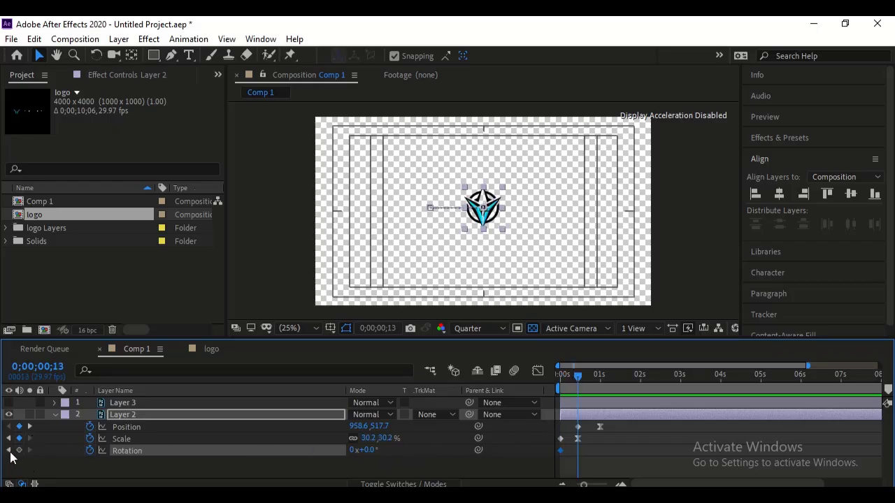
pyautogui.click(19, 450)
pyautogui.click(356, 451)
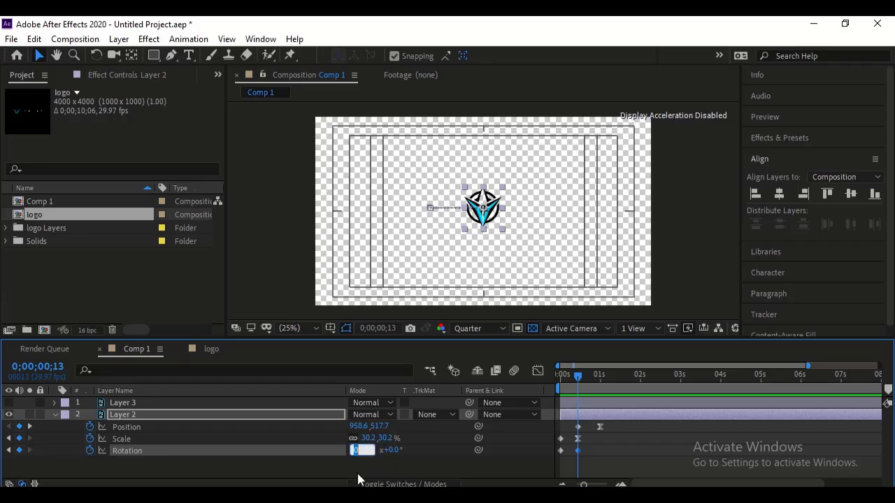
pyautogui.write('-6')
pyautogui.click(403, 468)
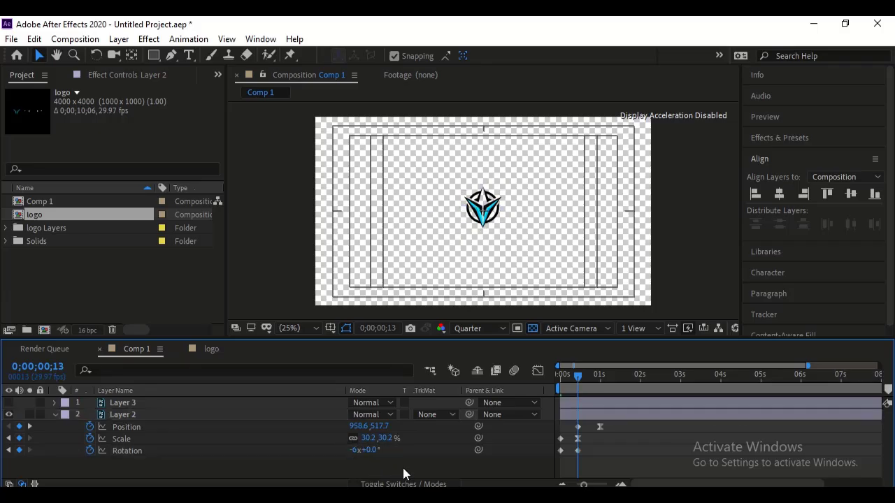
# - Play back the composition from the start several times to review the icon's spin
pyautogui.moveTo(577, 375); pyautogui.dragTo(518, 382)
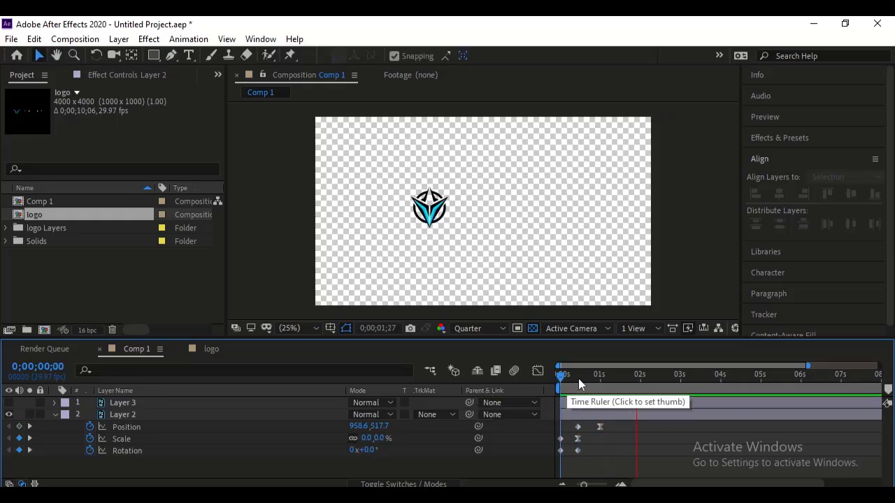
pyautogui.moveTo(579, 379); pyautogui.dragTo(522, 385)
pyautogui.press('space')
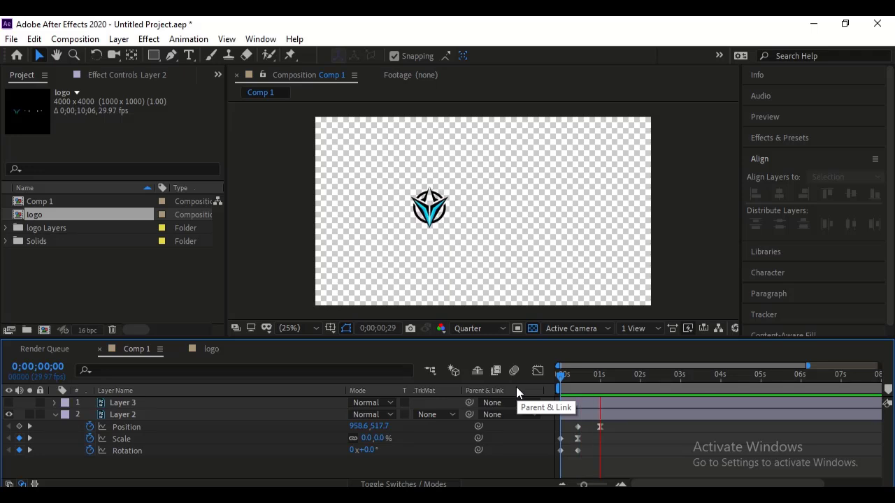
pyautogui.press('space')
pyautogui.moveTo(576, 386); pyautogui.dragTo(548, 389)
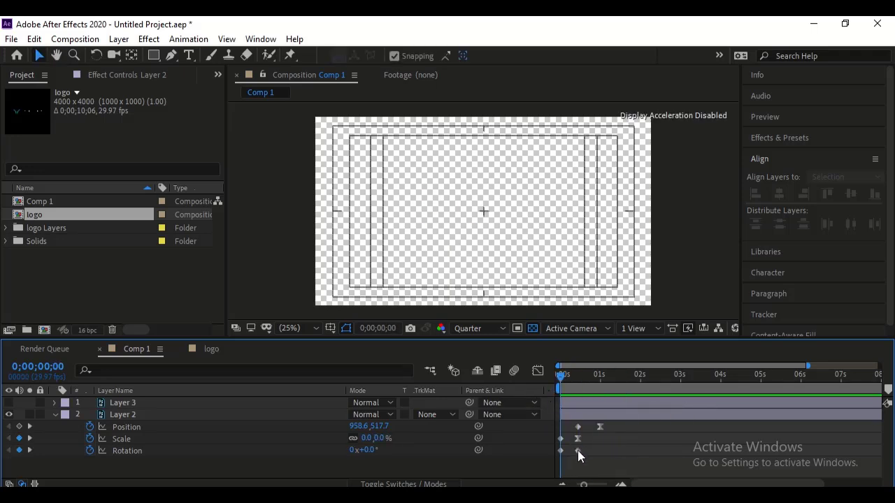
# - Try Layer 2's last rotation keyframe at 1 second and play back the longer spin
pyautogui.moveTo(577, 451); pyautogui.dragTo(600, 451)
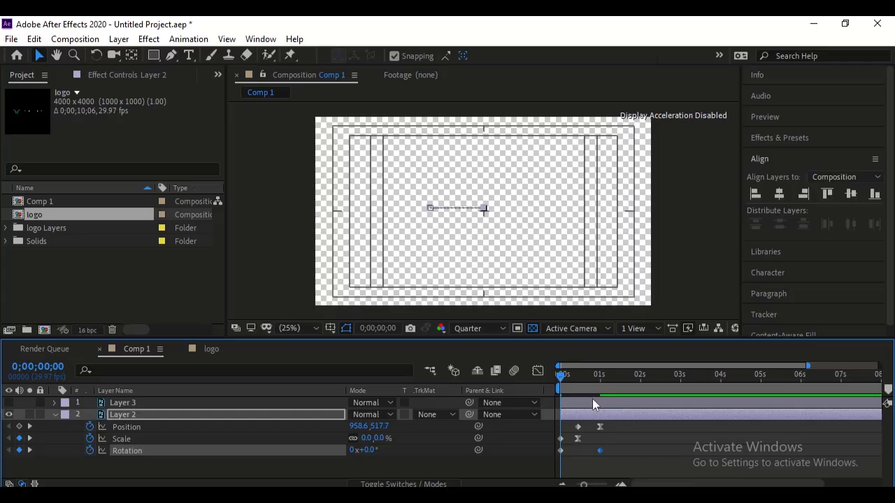
pyautogui.press('space')
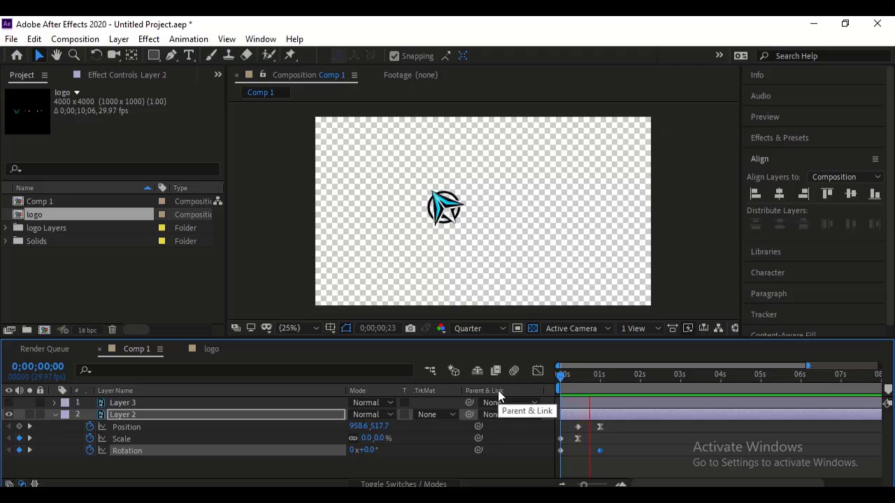
pyautogui.press('space')
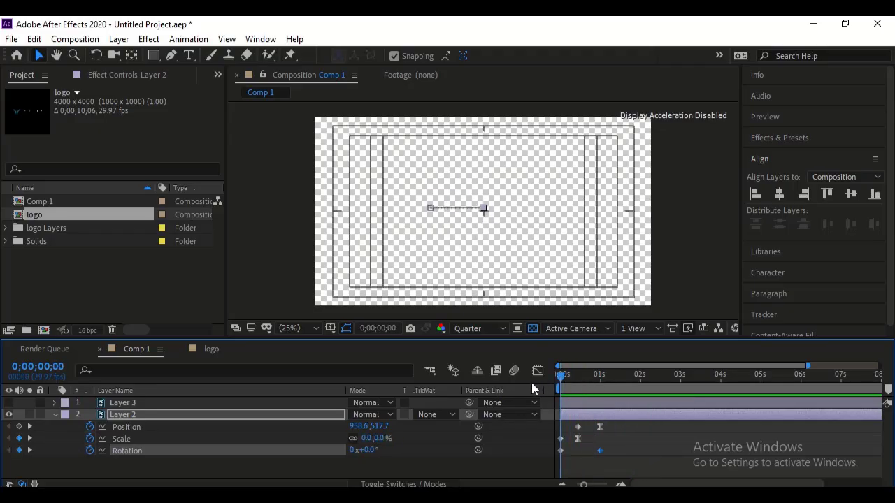
pyautogui.press('space')
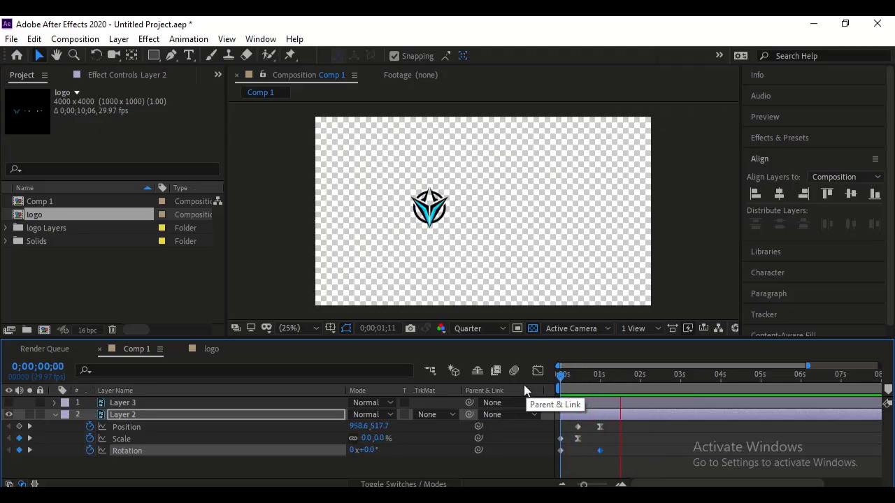
pyautogui.press('space')
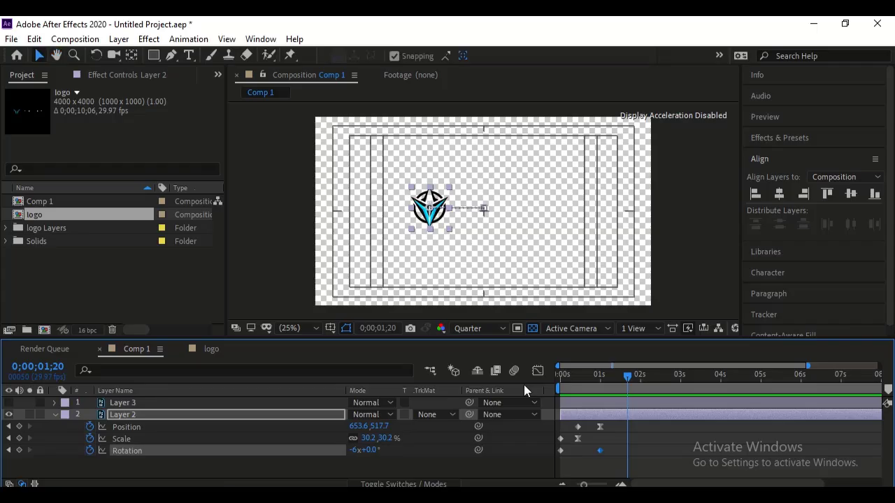
# - Return Layer 2's last rotation keyframe to frame 13, apply Easy Ease to it and play back the spin
pyautogui.press('Home')
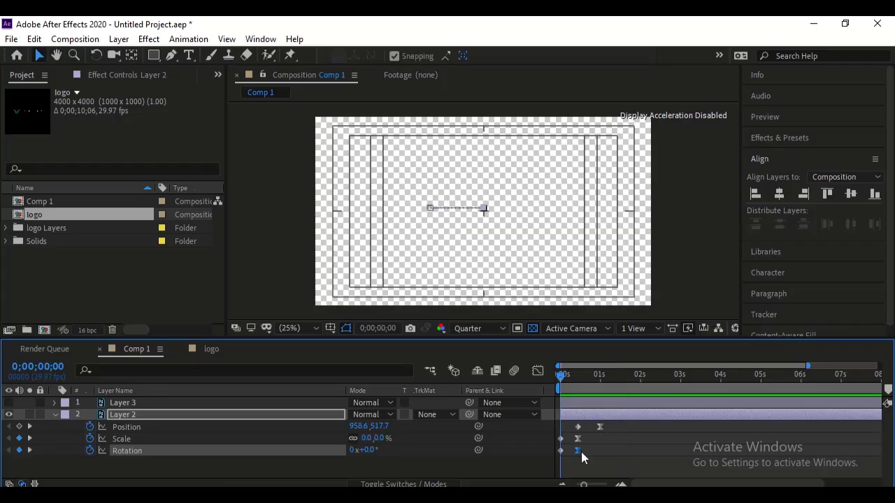
pyautogui.press('F9')
pyautogui.press('space')
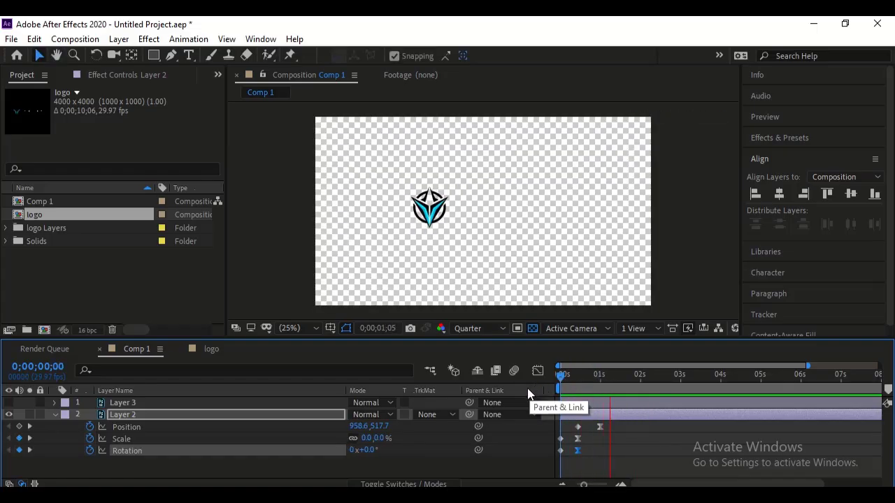
pyautogui.press('space')
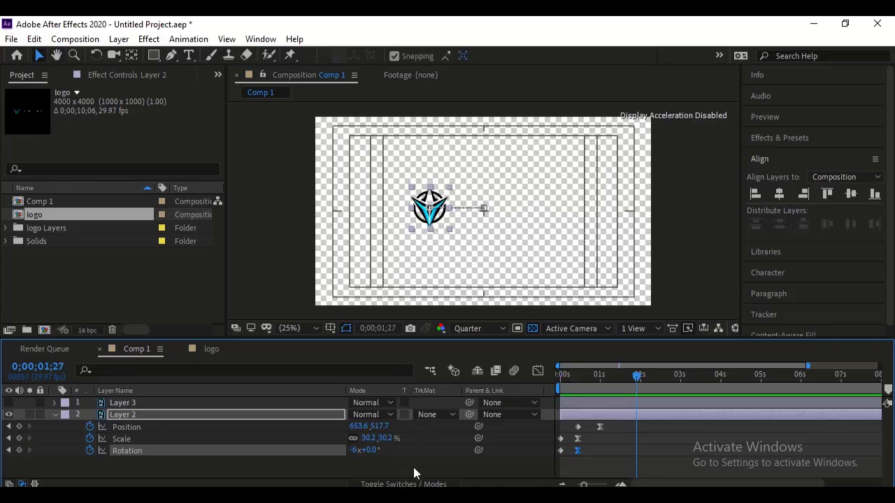
# - Enable motion blur for Layer 2 and the composition, and play back the blurred spin from the start
pyautogui.click(388, 484)
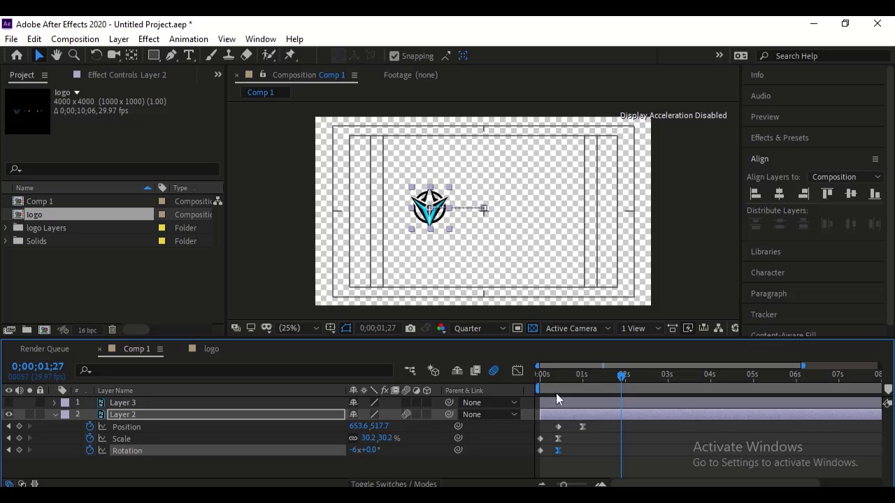
pyautogui.press('Home')
pyautogui.press('space')
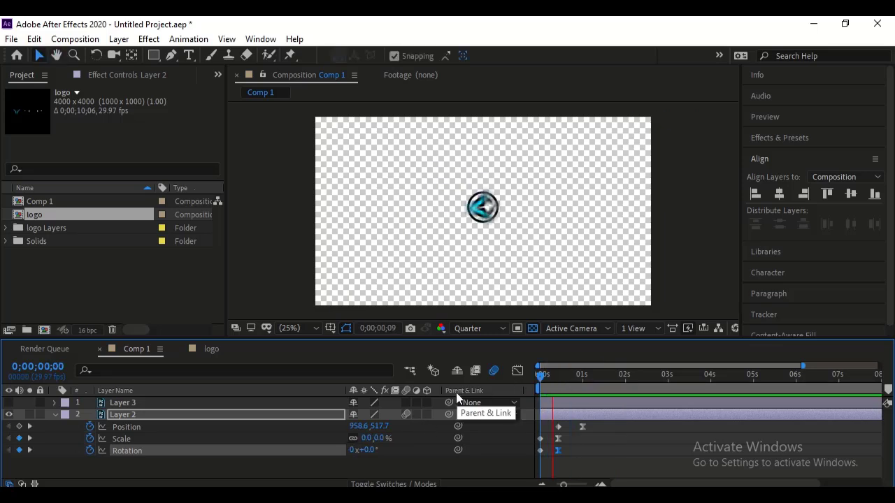
# - Turn off the transparency grid in the composition view and replay the icon animation
pyautogui.click(533, 329)
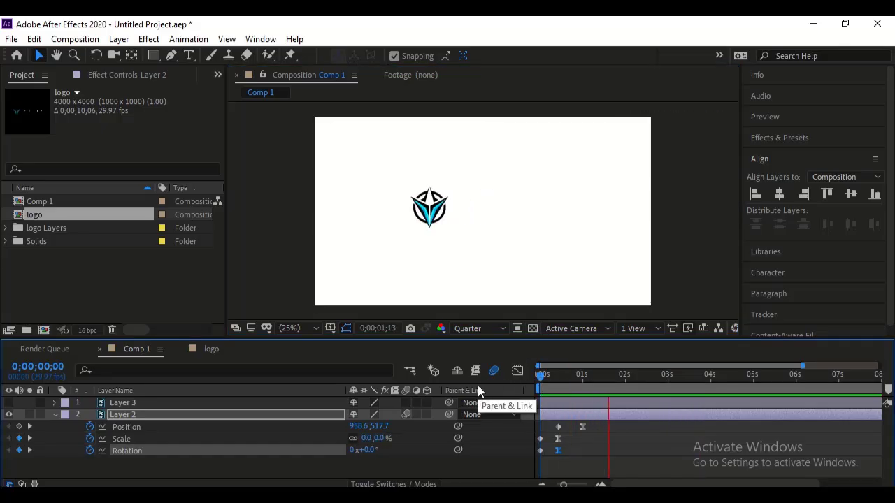
pyautogui.press('space')
pyautogui.press('space')
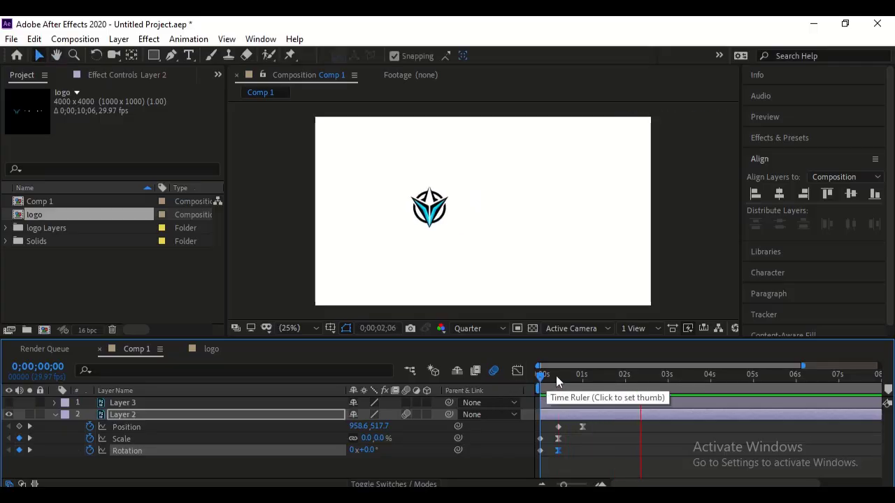
pyautogui.press('space')
# - Apply Easy Ease to both of Layer 2's position keyframes, checking their speed graph
pyautogui.moveTo(542, 384); pyautogui.dragTo(558, 385)
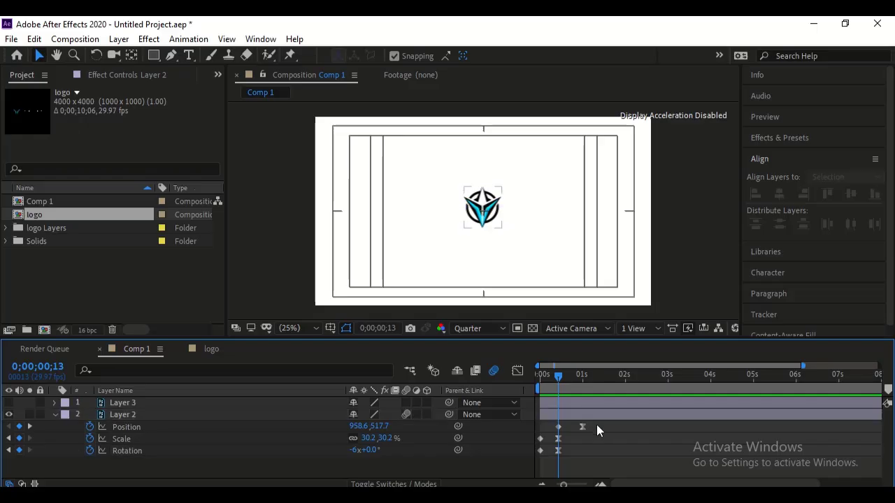
pyautogui.moveTo(596, 424); pyautogui.dragTo(557, 425)
pyautogui.click(527, 412)
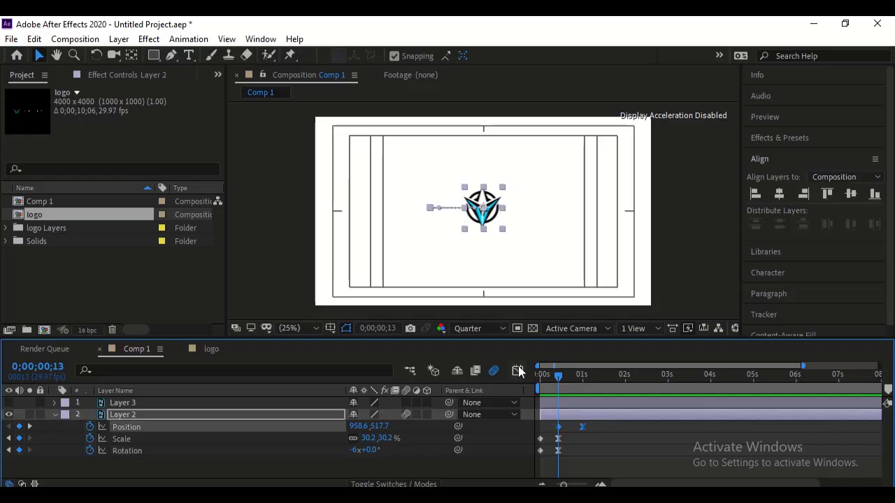
pyautogui.click(519, 371)
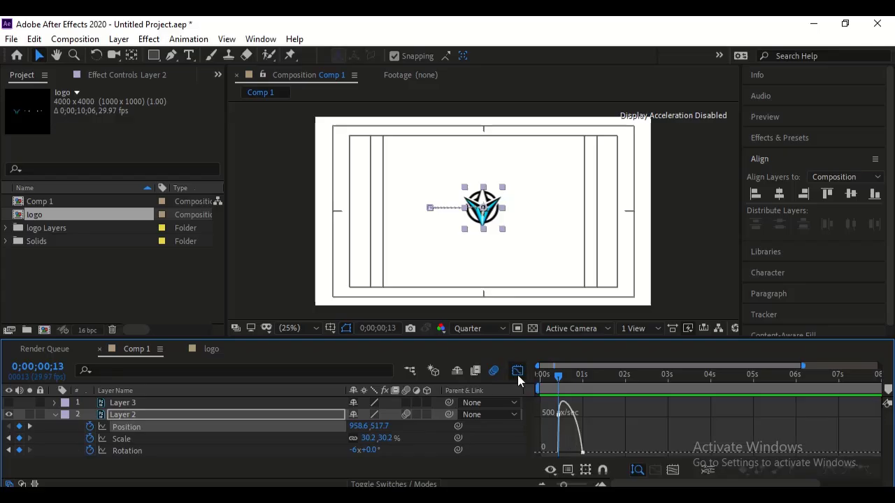
pyautogui.click(518, 373)
pyautogui.moveTo(599, 430); pyautogui.dragTo(547, 431)
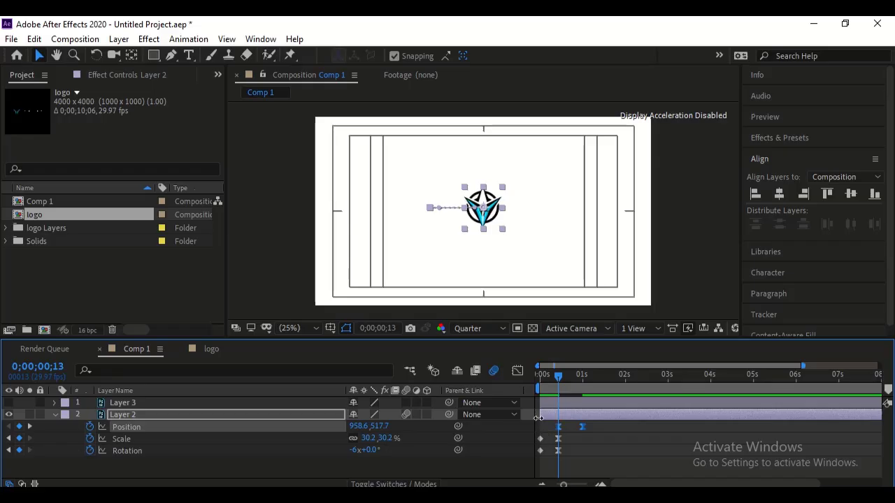
# - Set the incoming velocity influence of Layer 2's last position keyframe to 95% in the speed graph
pyautogui.click(520, 372)
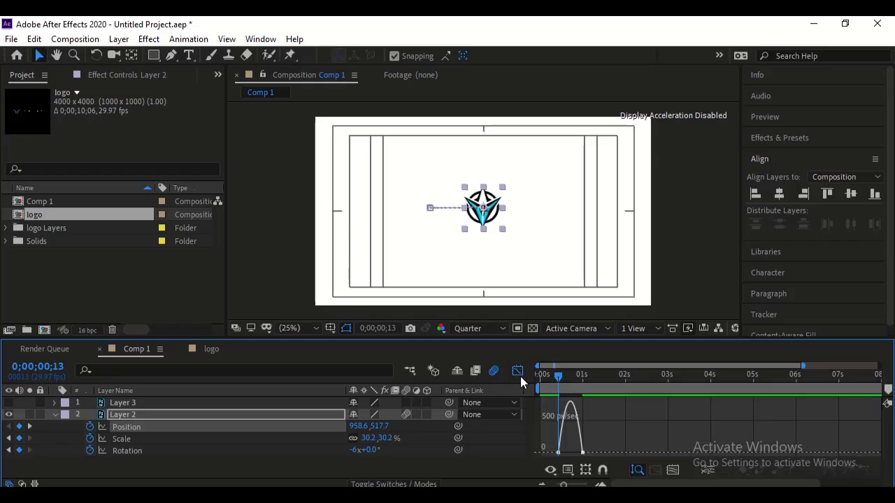
pyautogui.doubleClick(582, 453)
pyautogui.click(355, 259)
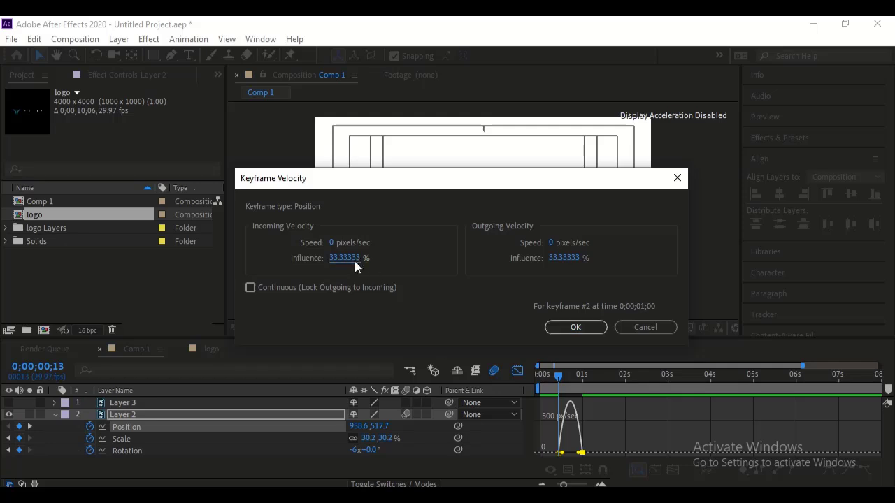
pyautogui.write('95')
pyautogui.click(563, 329)
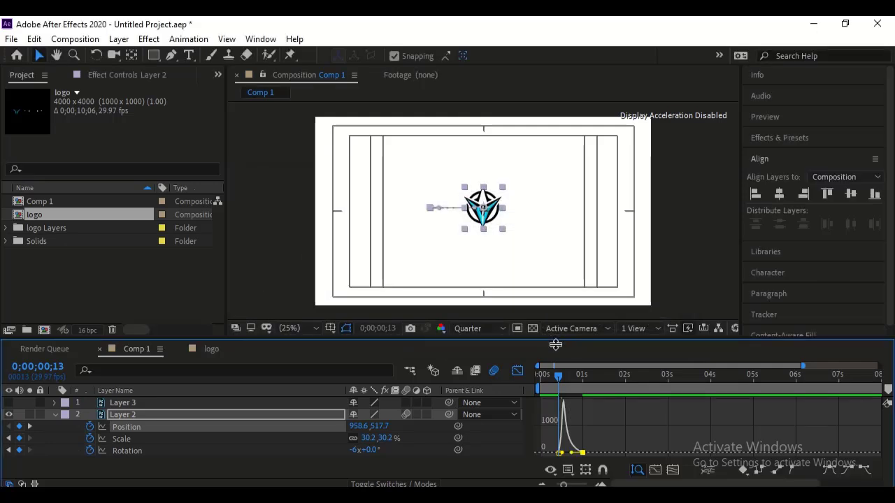
pyautogui.click(517, 372)
# - Play back the composition from the start to review the icon's slide with the adjusted speed curve
pyautogui.moveTo(543, 375); pyautogui.dragTo(520, 378)
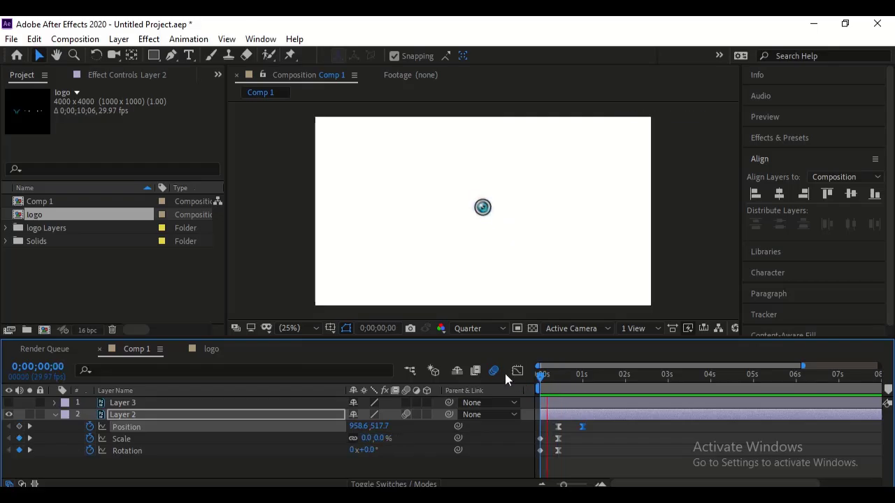
pyautogui.press('space')
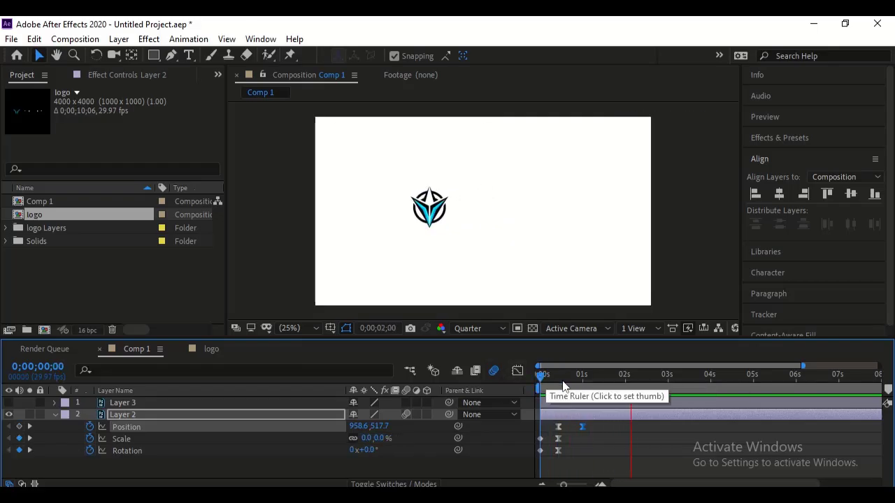
pyautogui.press('space')
pyautogui.press('space')
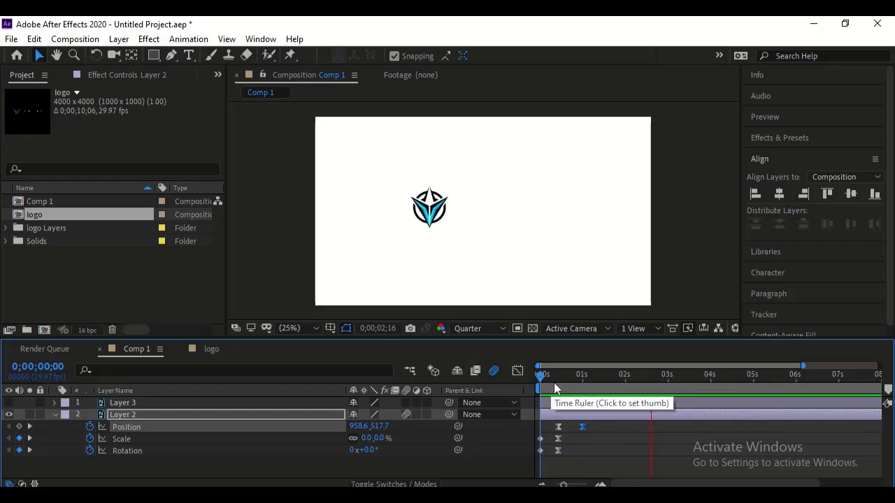
# - Replay the icon's scale, spin and slide animation, then stop playback
pyautogui.press('space')
pyautogui.press('space')
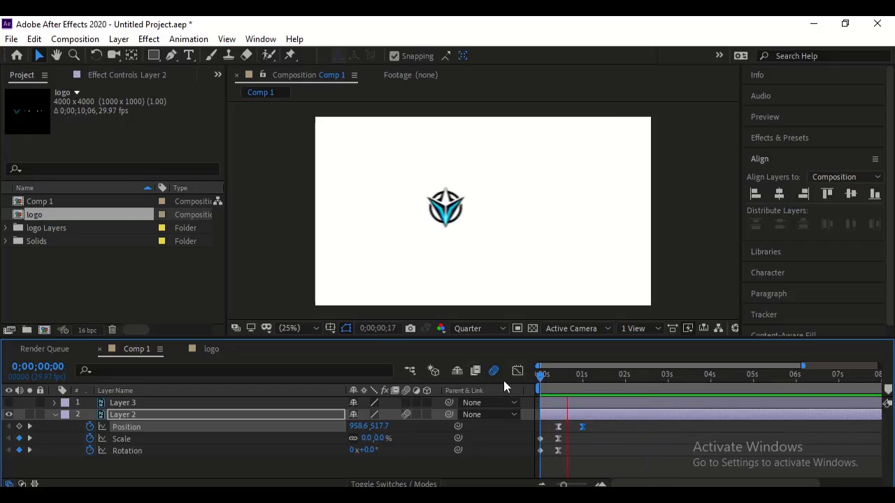
pyautogui.press('space')
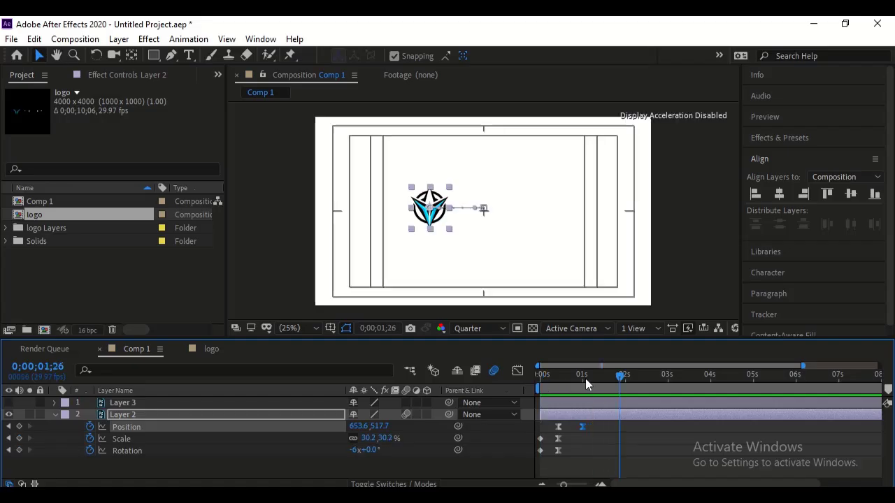
# - Make Layer 3 with the VenomCore text visible and set the current time to 0;00;01;00, where the icon's slide ends
pyautogui.moveTo(587, 376); pyautogui.dragTo(560, 377)
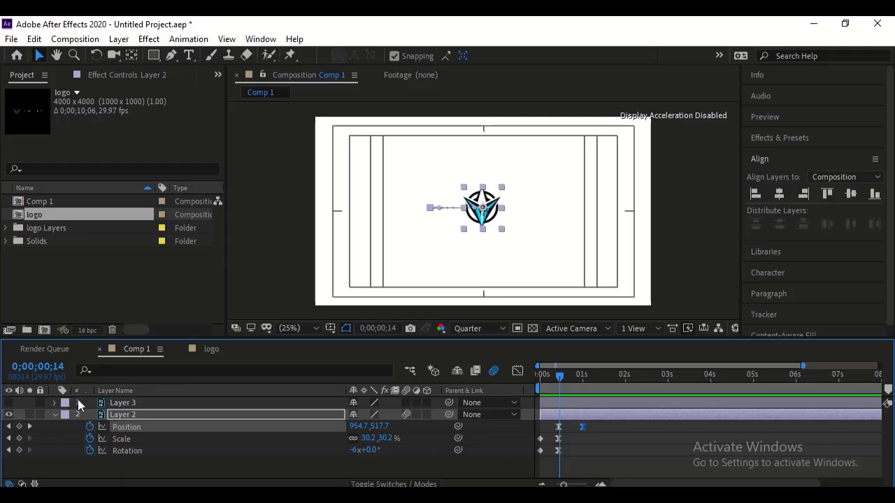
pyautogui.click(9, 403)
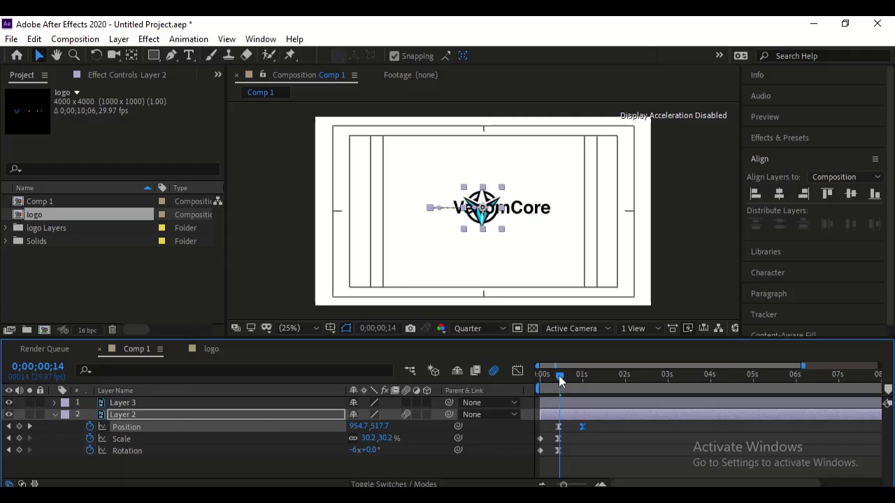
pyautogui.moveTo(559, 375); pyautogui.dragTo(583, 378)
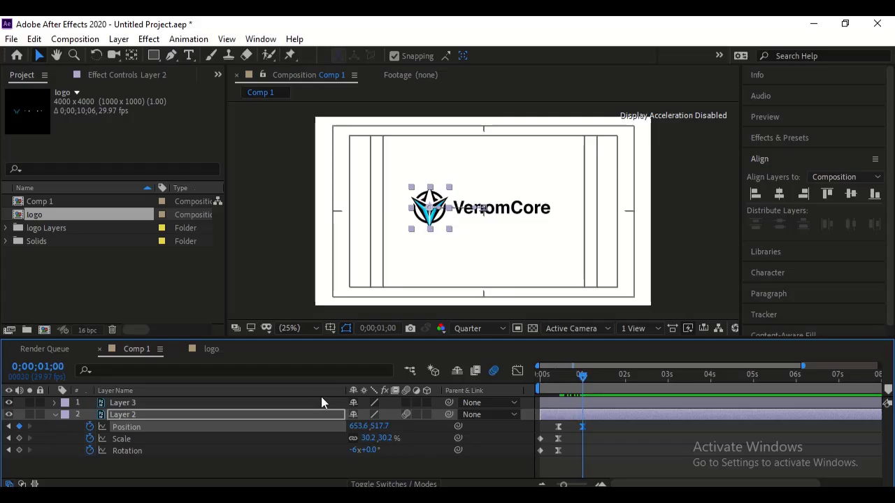
# - Keyframe Layer 3's position at 0;00;01;00 and 0;00;01;15, setting the first keyframe's Y value to 391.9, and preview the drop
pyautogui.click(228, 406)
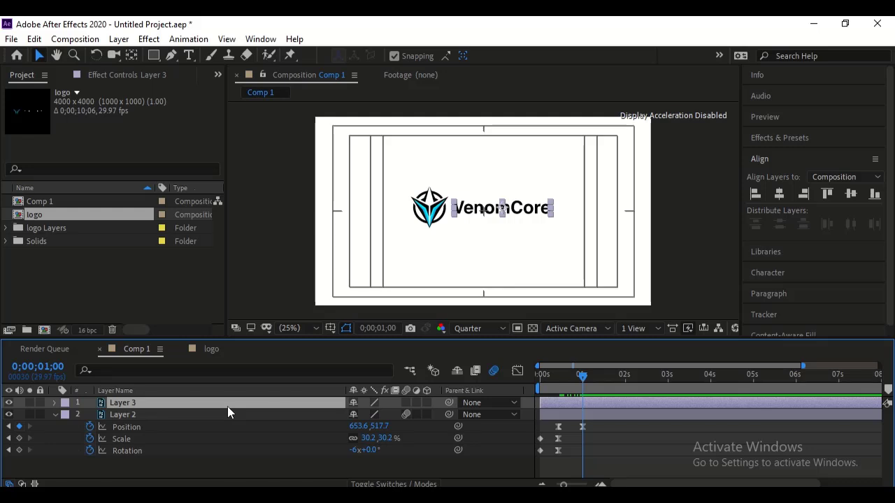
pyautogui.press('p')
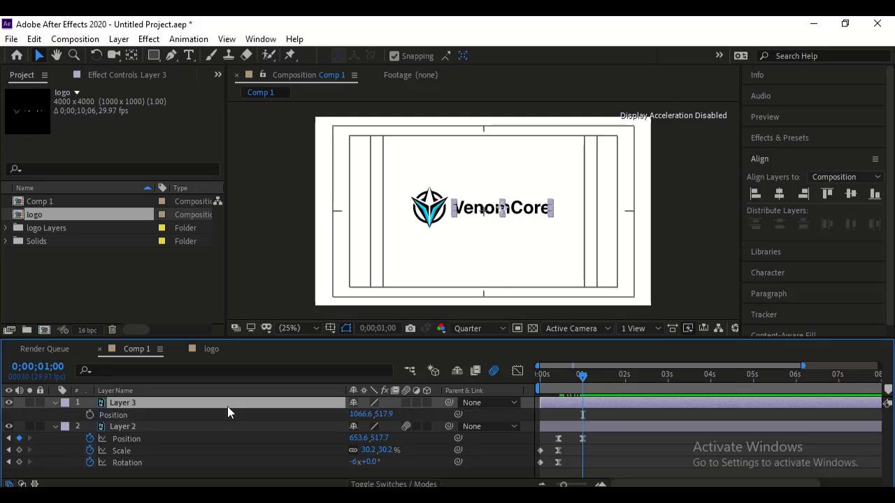
pyautogui.click(89, 415)
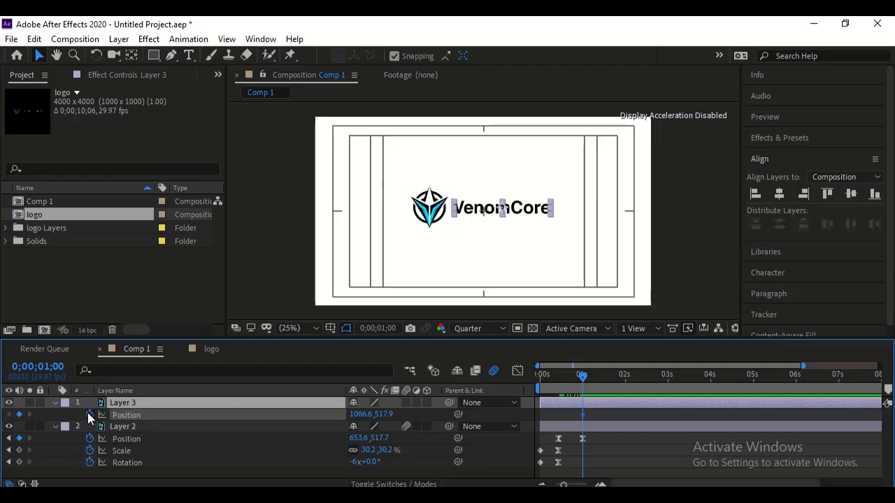
pyautogui.click(604, 378)
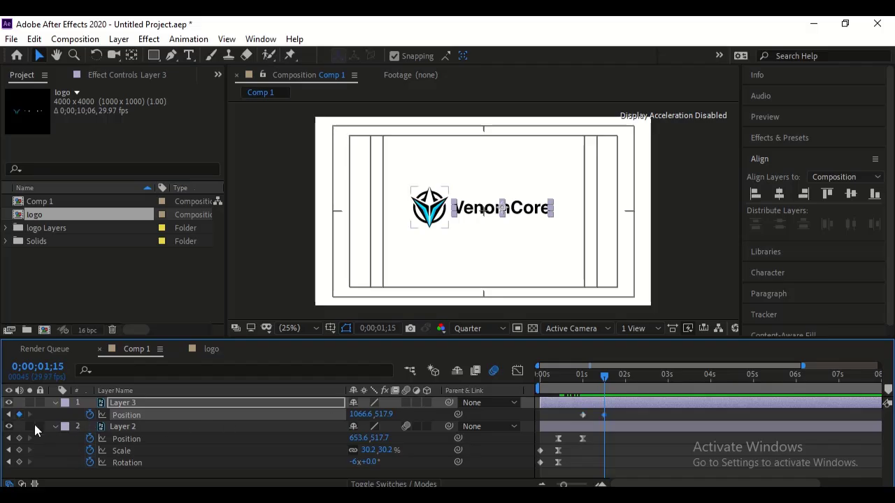
pyautogui.click(8, 415)
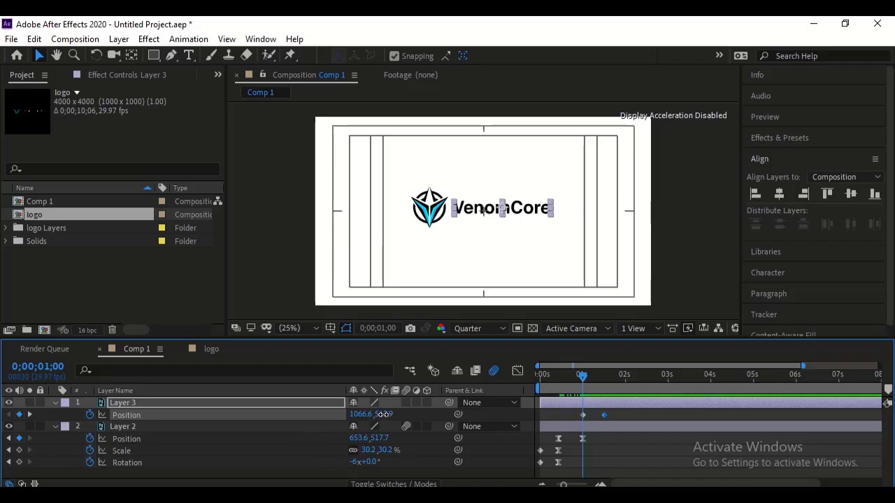
pyautogui.moveTo(383, 415); pyautogui.dragTo(279, 427)
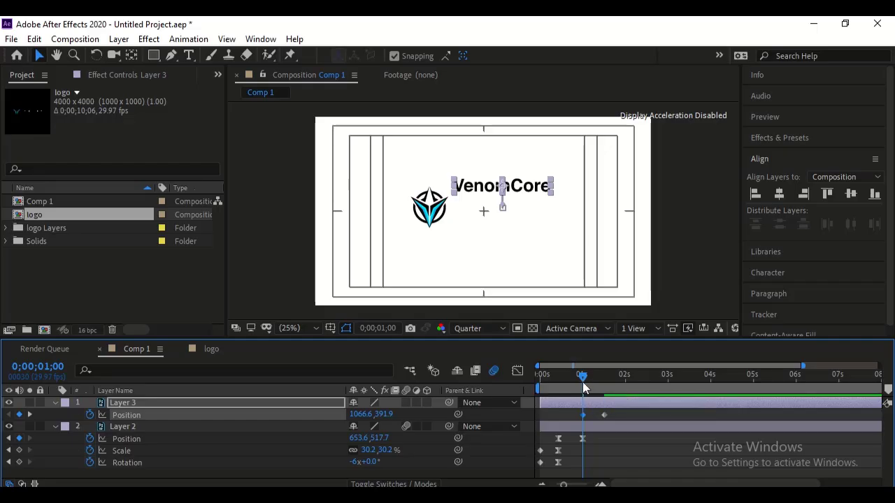
pyautogui.moveTo(582, 382); pyautogui.dragTo(540, 383)
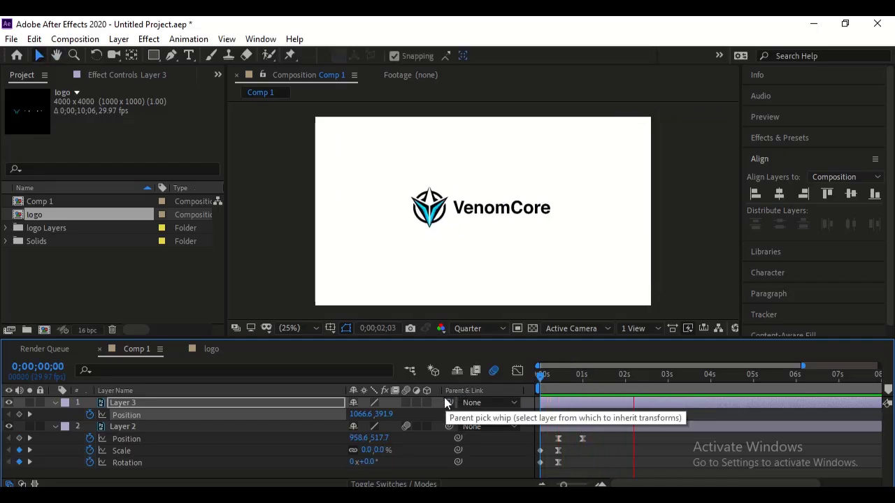
pyautogui.press('space')
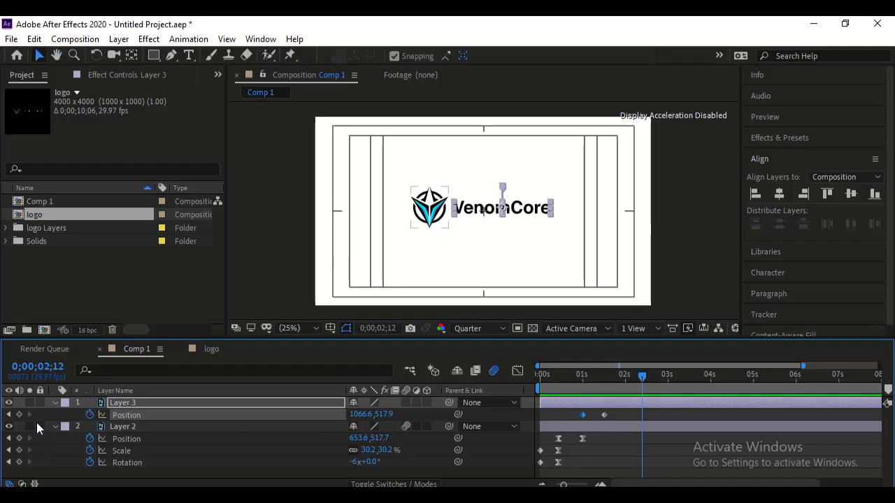
# - Apply Easy Ease to both of Layer 3's position keyframes and display their speed graph
pyautogui.click(8, 414)
pyautogui.moveTo(614, 415); pyautogui.dragTo(585, 420)
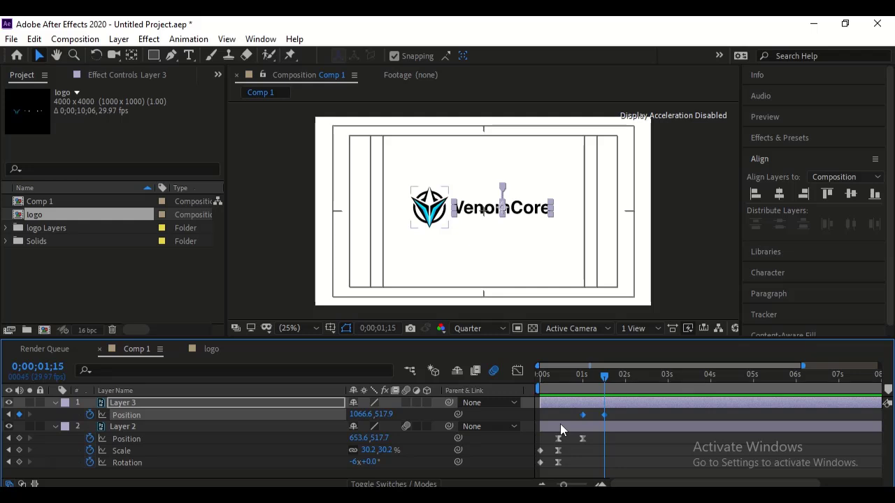
pyautogui.press('F9')
pyautogui.click(521, 370)
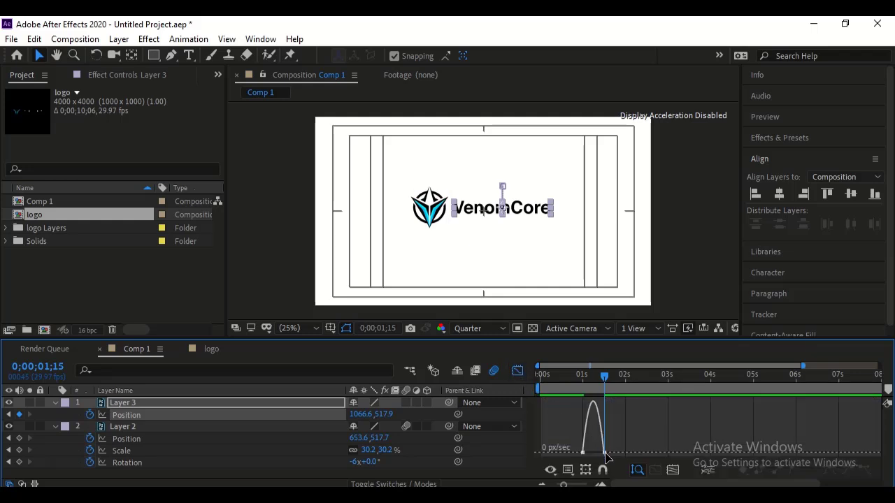
# - Set the incoming velocity influence of Layer 3's last position keyframe to 95% and close the speed graph
pyautogui.doubleClick(605, 453)
pyautogui.click(349, 259)
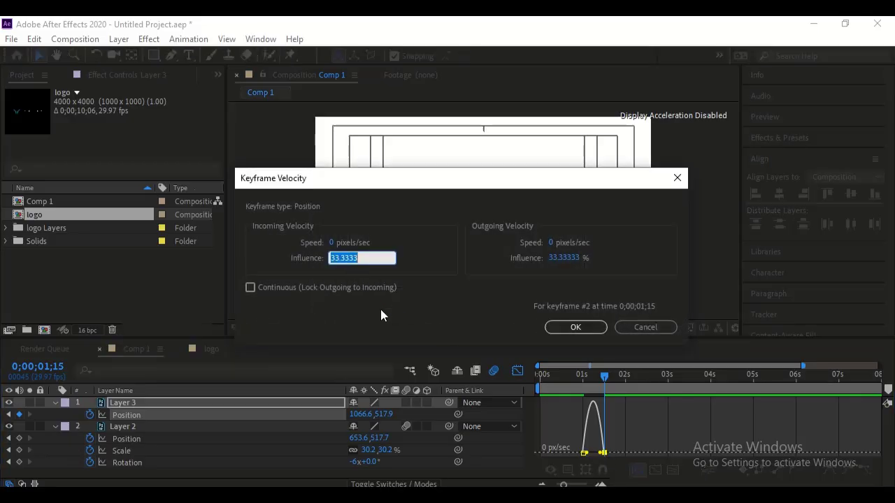
pyautogui.write('95')
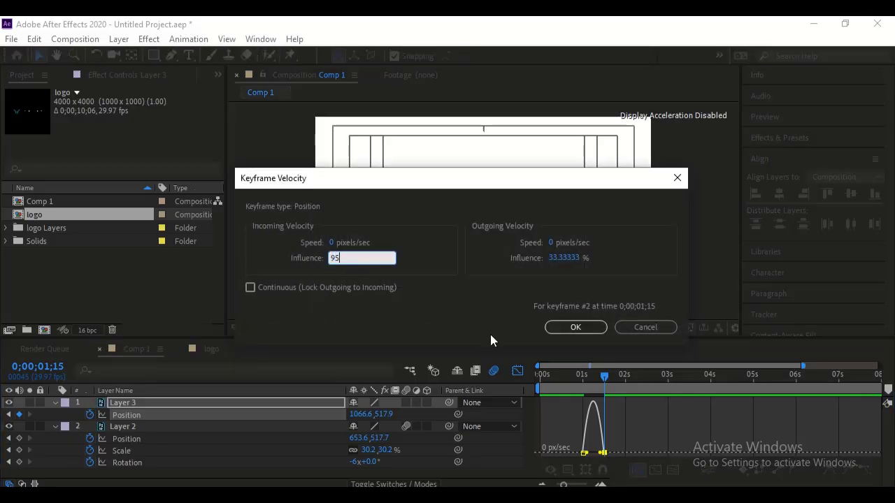
pyautogui.click(576, 327)
pyautogui.click(517, 370)
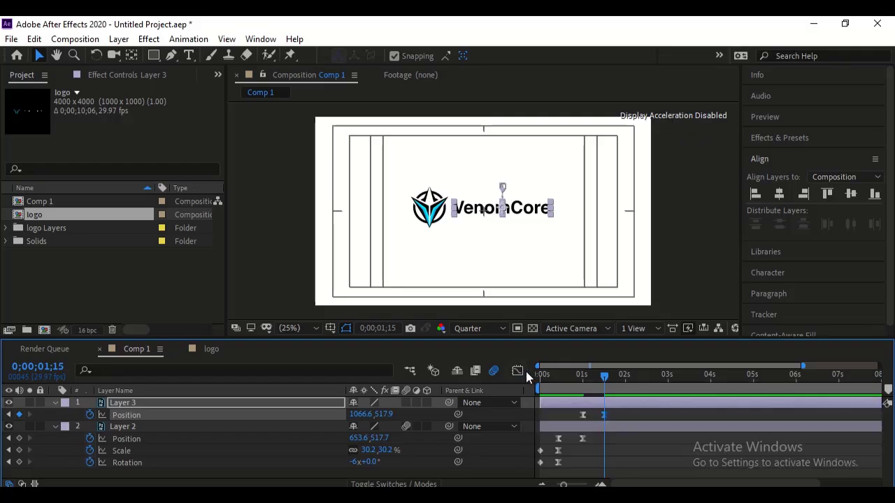
# - Play back the composition from the start to review the VenomCore text's eased drop
pyautogui.moveTo(591, 381); pyautogui.dragTo(516, 381)
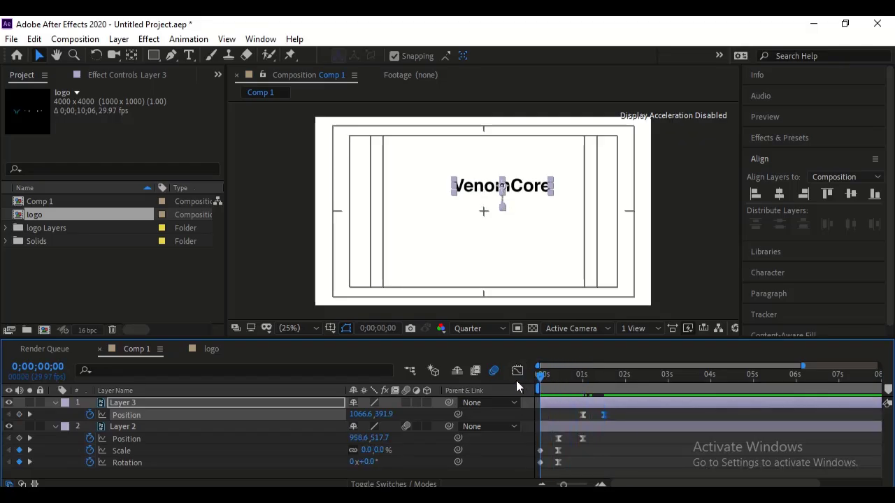
pyautogui.press('space')
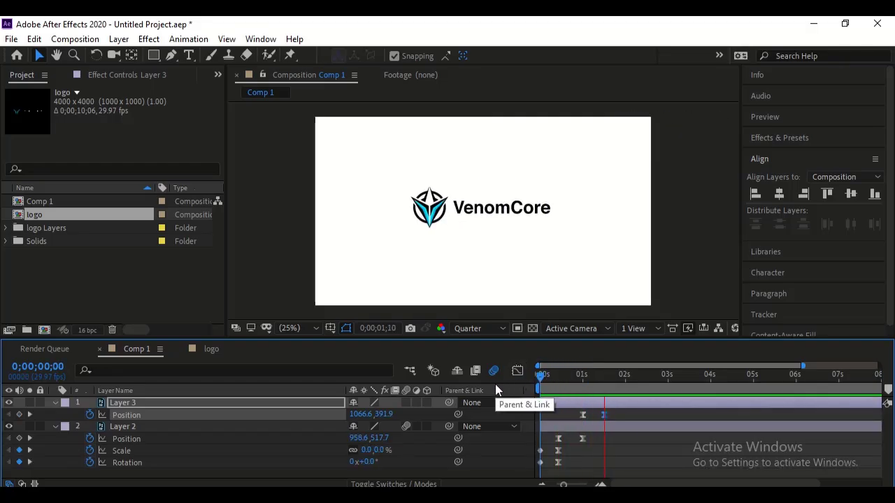
pyautogui.press('space')
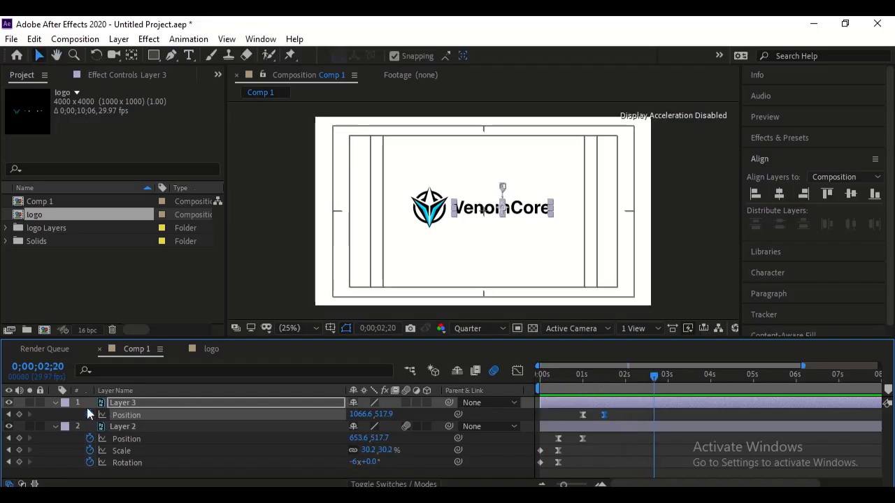
# - Add opacity keyframes to Layer 3 at 0;00;01;00 and 0;00;01;15, matching its position keyframes
pyautogui.click(9, 417)
pyautogui.click(9, 417)
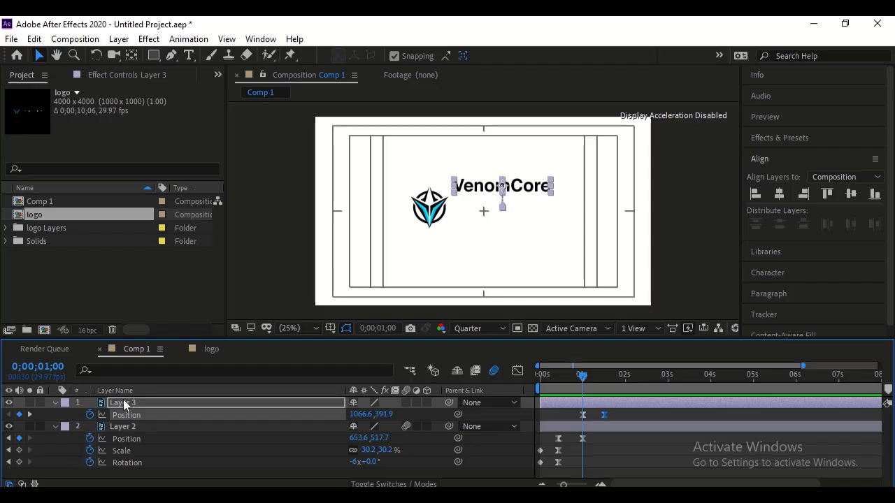
pyautogui.hotkey('shift', 't')
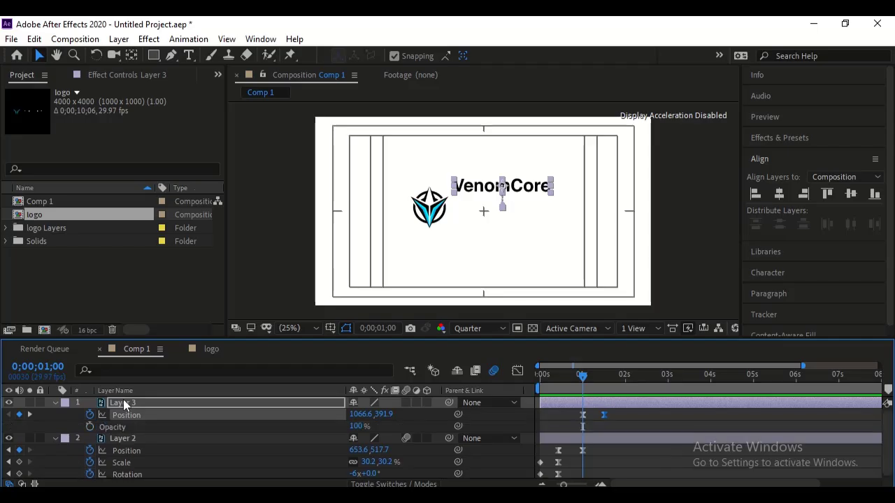
pyautogui.click(90, 427)
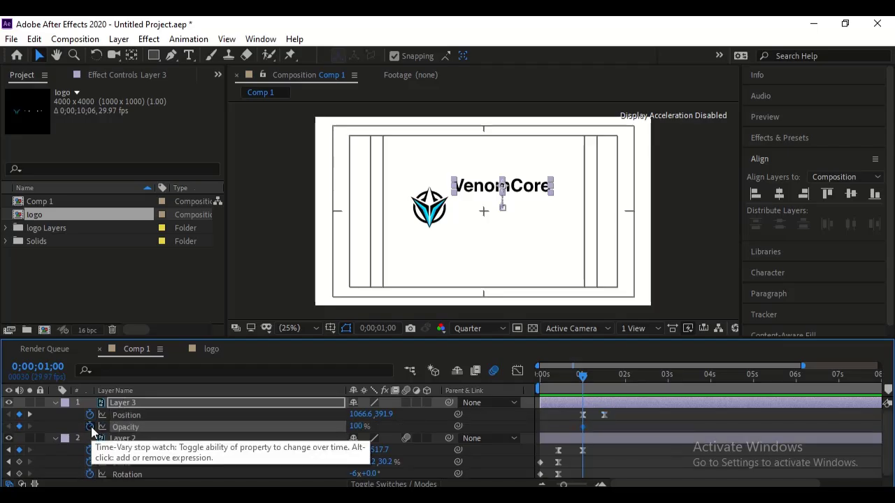
pyautogui.click(30, 414)
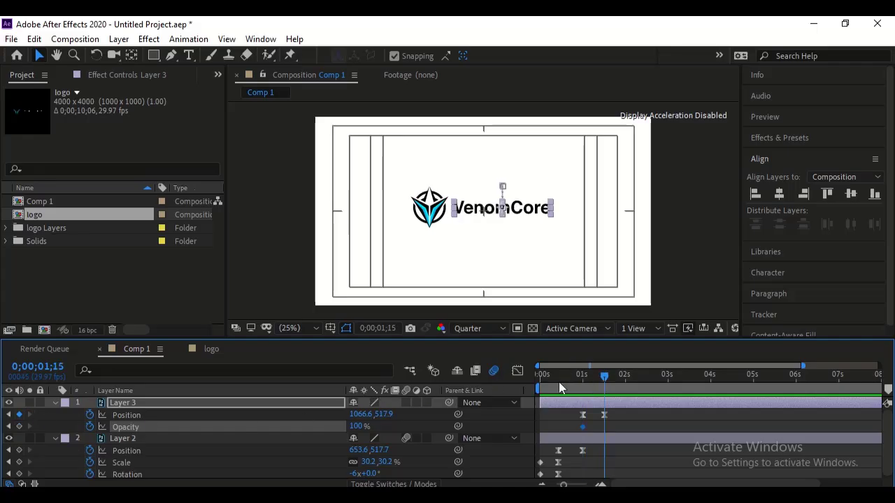
pyautogui.click(19, 427)
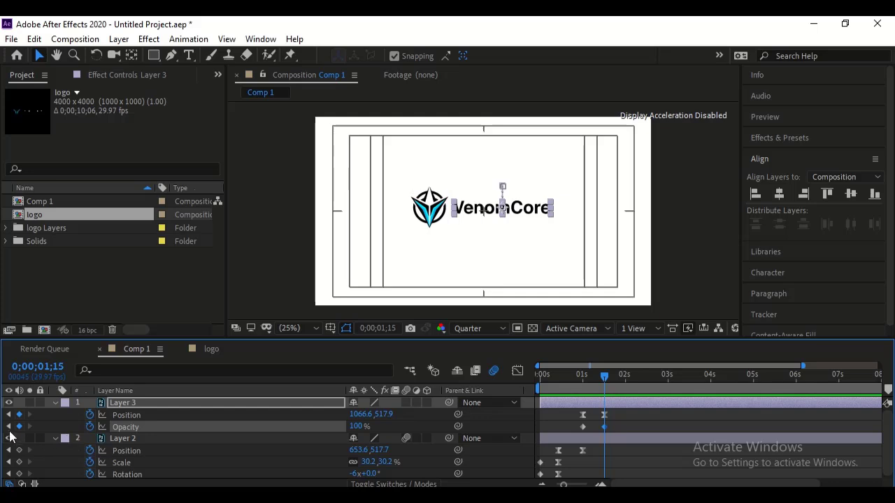
# - Set Layer 3's opacity to 0% at its first opacity keyframe and deselect the layer
pyautogui.click(8, 426)
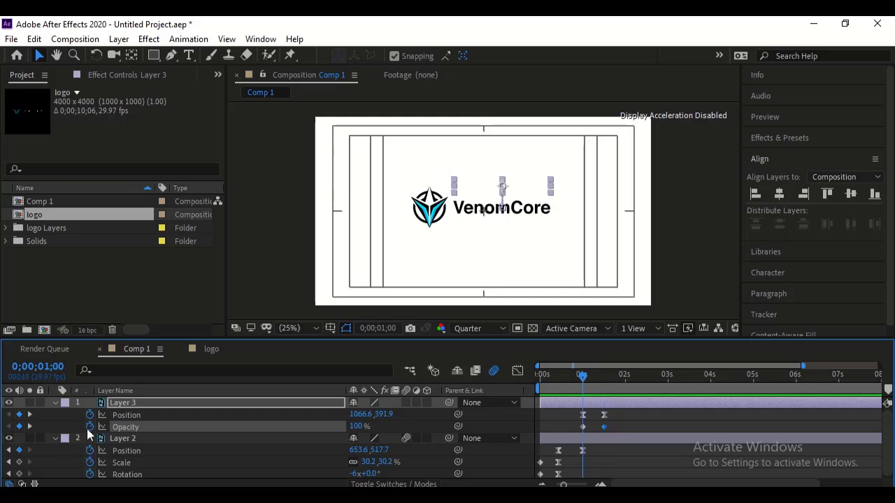
pyautogui.click(358, 426)
pyautogui.write('0')
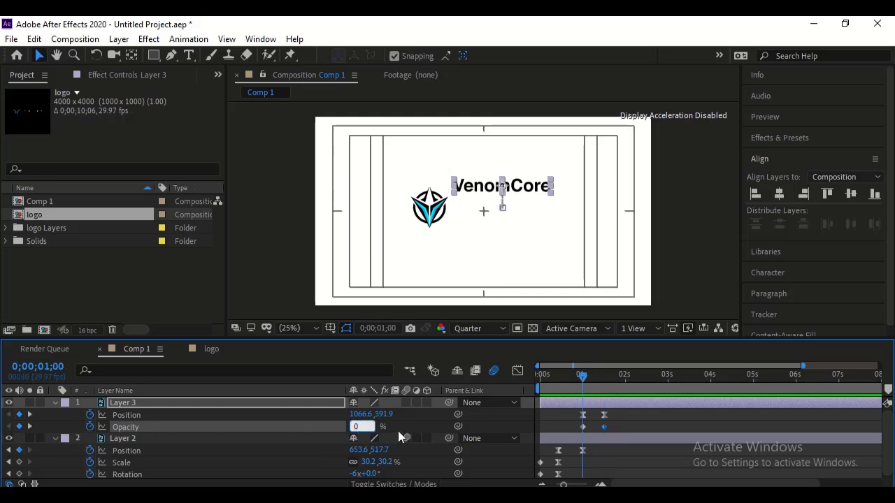
pyautogui.click(399, 425)
# - Play back the composition from the start to review the VenomCore text's fade-in and drop
pyautogui.press('space')
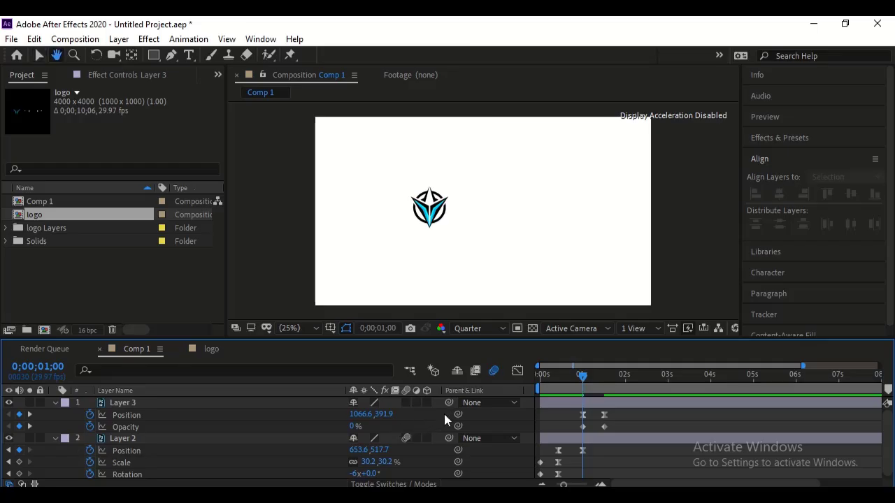
pyautogui.press('space')
pyautogui.moveTo(568, 380); pyautogui.dragTo(435, 386)
pyautogui.press('space')
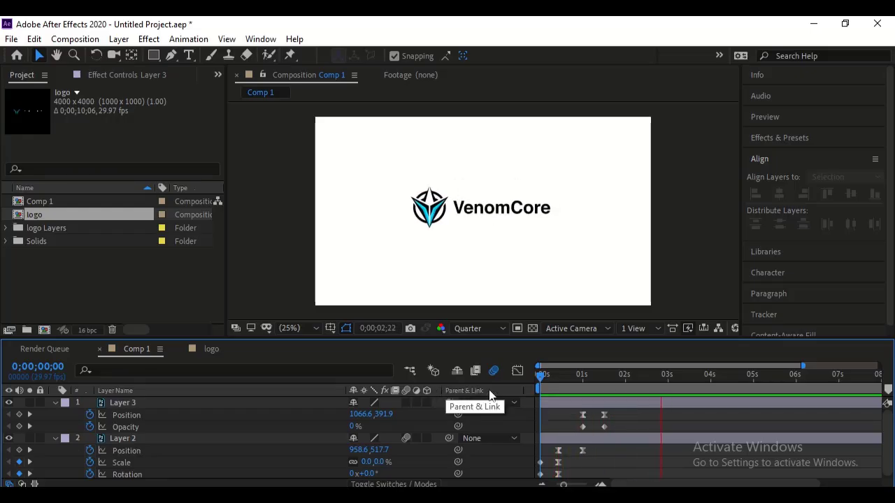
pyautogui.press('space')
# - Set the work area's end to 0;00;03;29 and replay the shortened range from the start
pyautogui.click(710, 378)
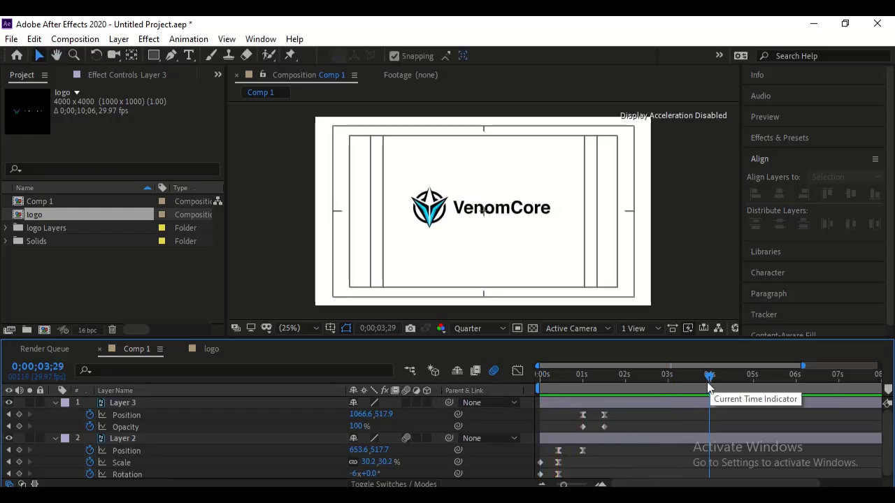
pyautogui.press('n')
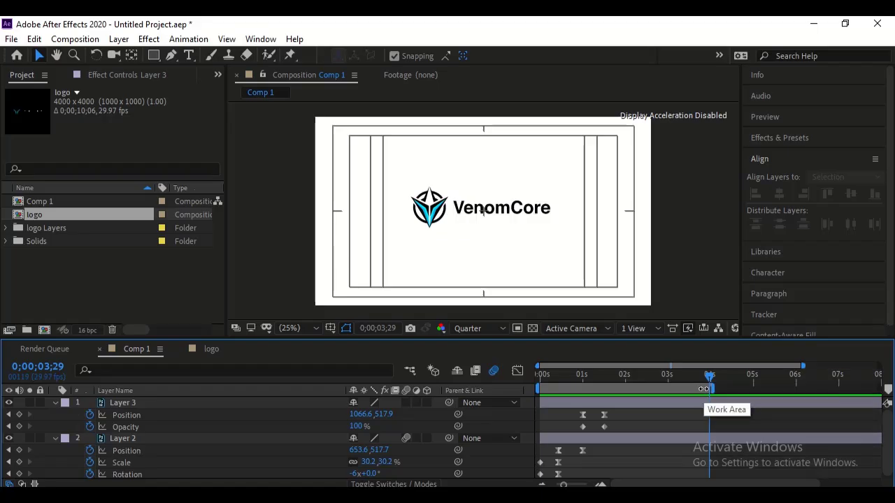
pyautogui.press('Home')
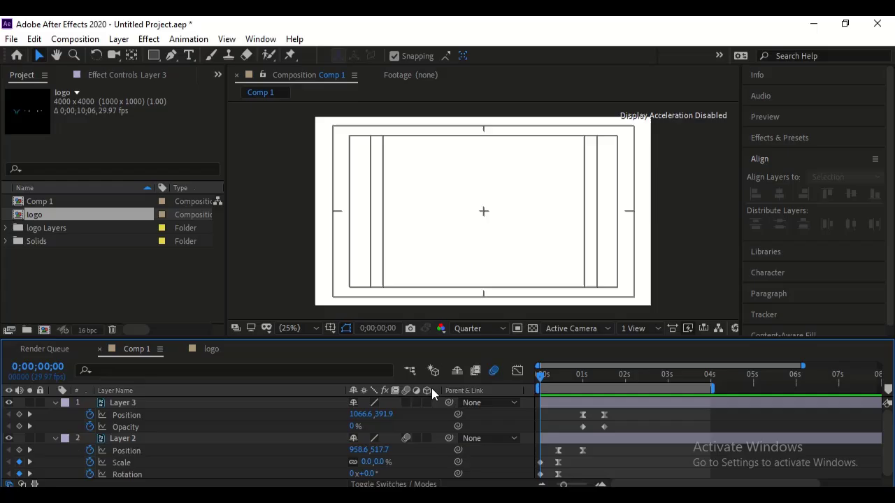
pyautogui.press('space')
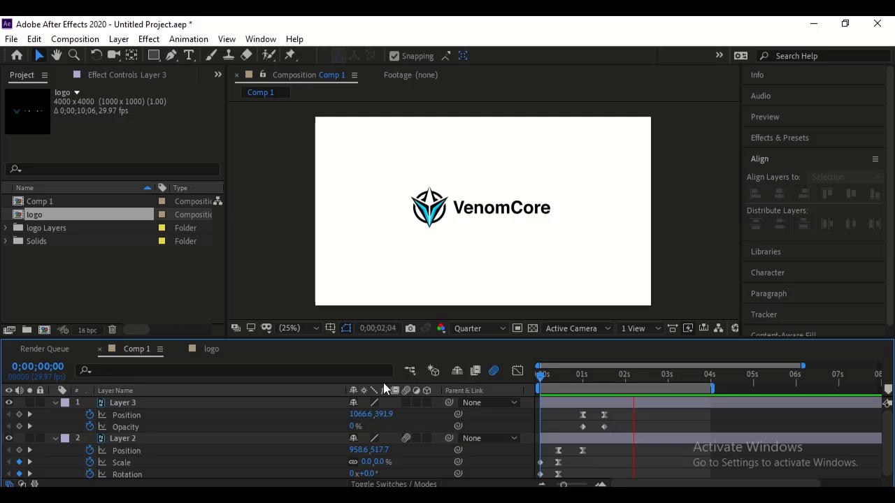
pyautogui.press('space')
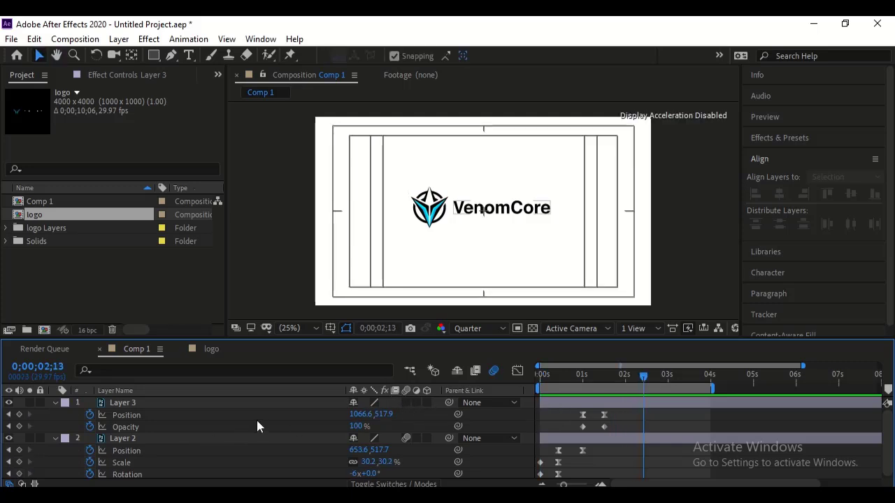
# - Remove all opacity and position keyframes from Layer 3
pyautogui.click(90, 427)
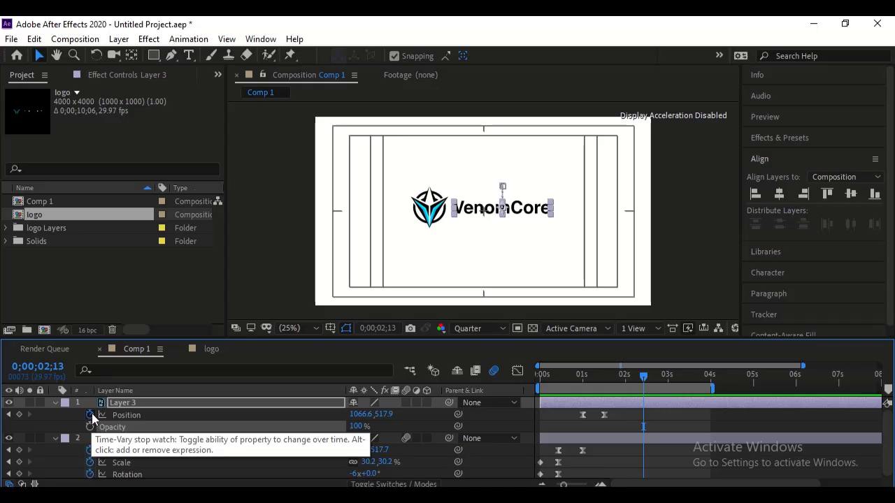
pyautogui.click(90, 415)
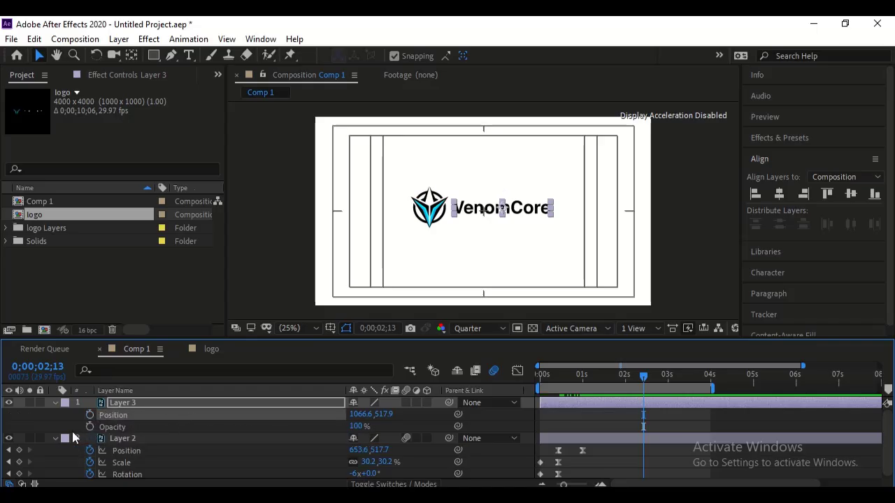
# - Keyframe Layer 3's position to rise from Y 677.9 at 0;00;01;00 to 517.9 at 0;00;01;15, with Easy Ease
pyautogui.click(9, 450)
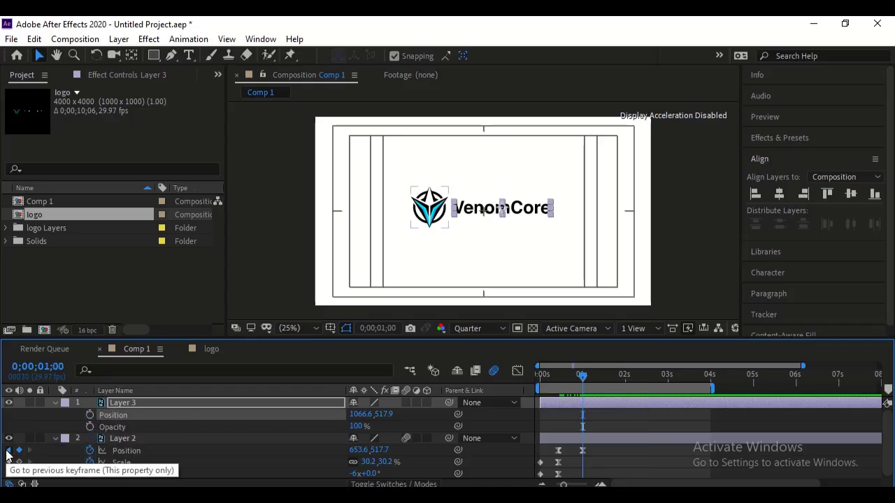
pyautogui.click(8, 451)
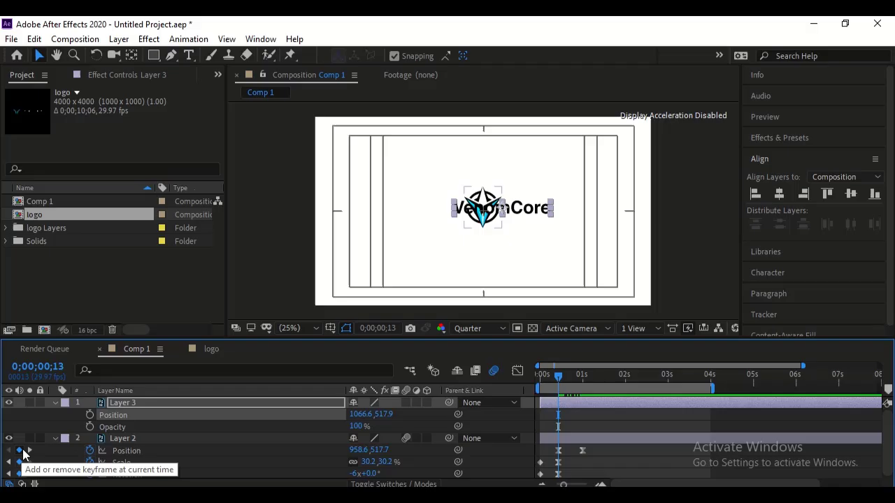
pyautogui.click(90, 416)
pyautogui.press('k')
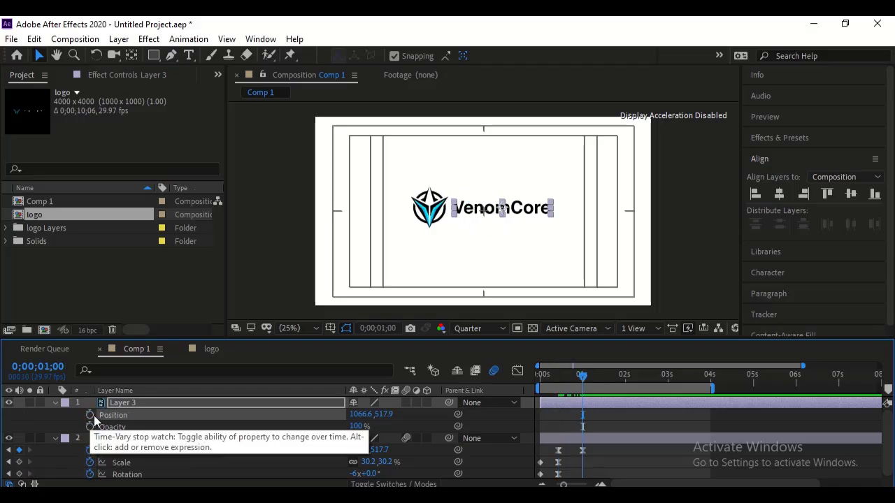
pyautogui.click(91, 415)
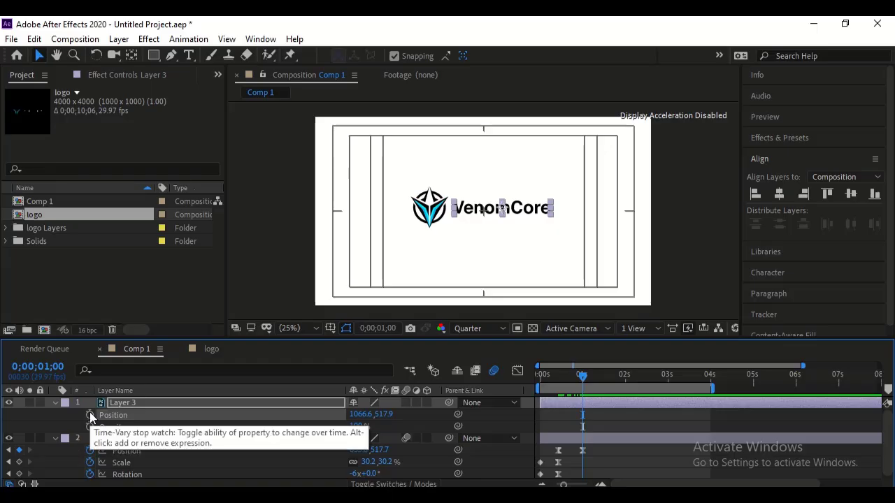
pyautogui.click(90, 415)
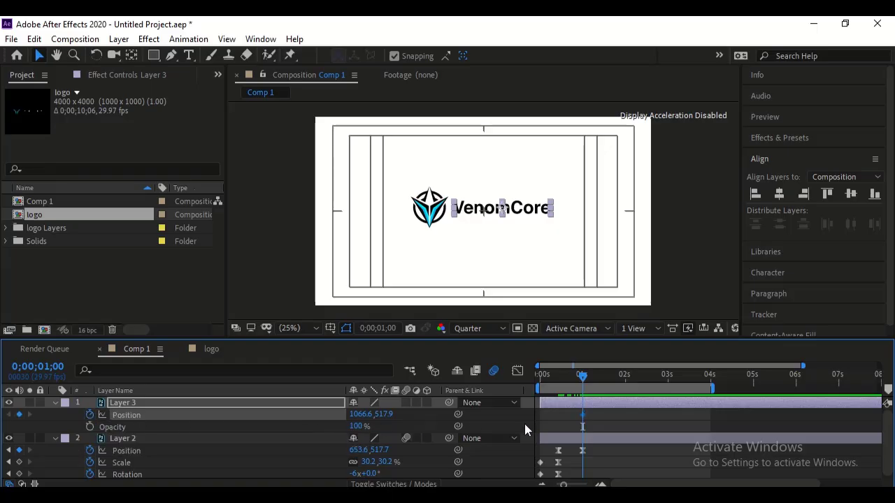
pyautogui.click(604, 378)
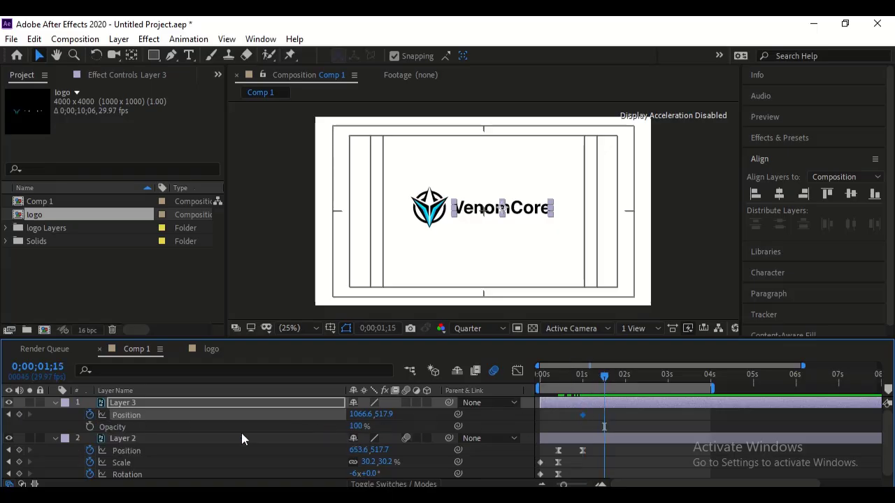
pyautogui.click(19, 416)
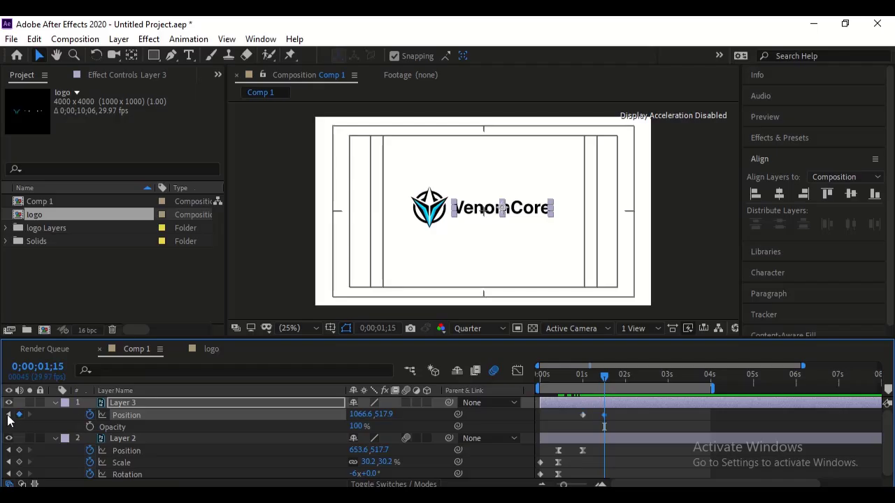
pyautogui.click(9, 415)
pyautogui.moveTo(381, 414); pyautogui.dragTo(489, 415)
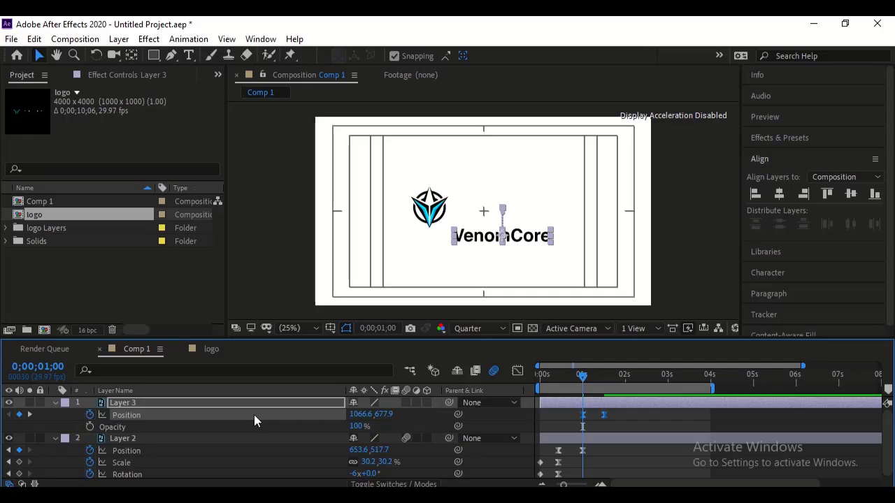
# - Set the incoming velocity influence of Layer 3's second position keyframe to 95%
pyautogui.click(517, 371)
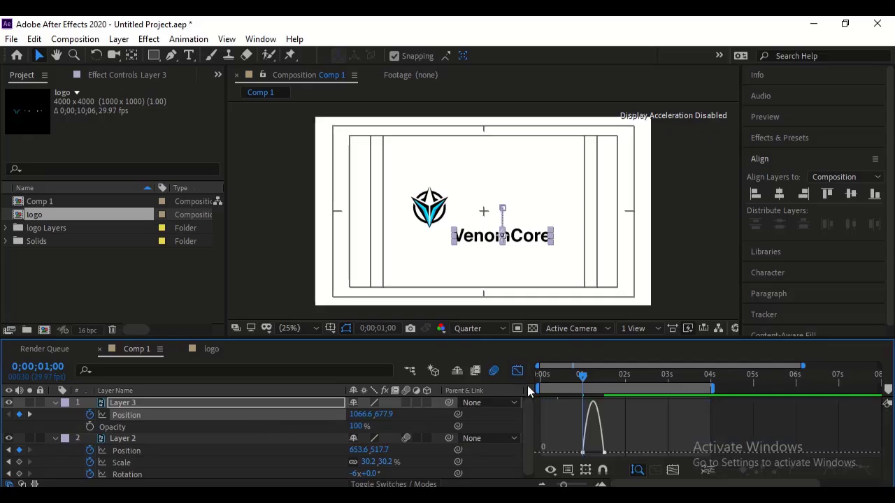
pyautogui.doubleClick(604, 453)
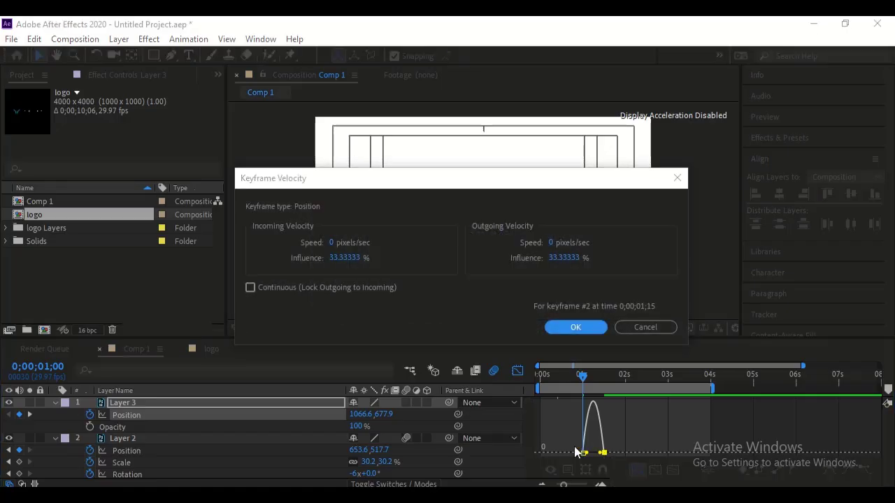
pyautogui.click(343, 257)
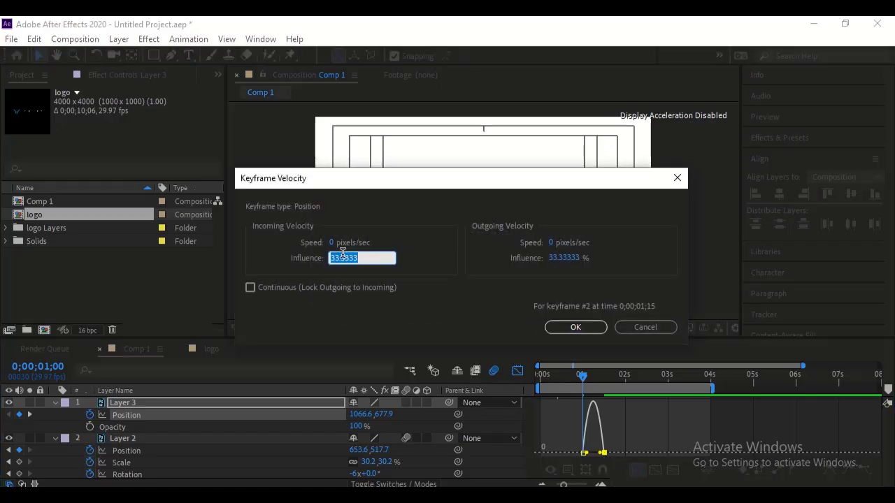
pyautogui.write('95')
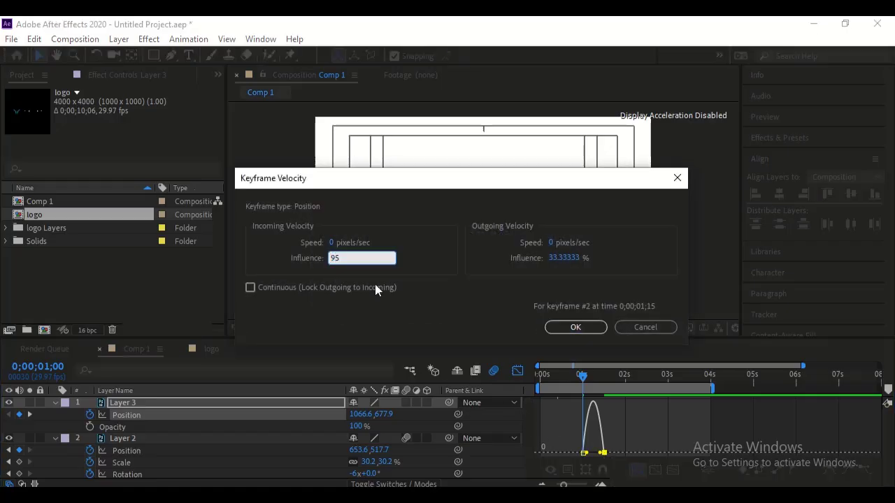
pyautogui.click(556, 328)
pyautogui.click(516, 374)
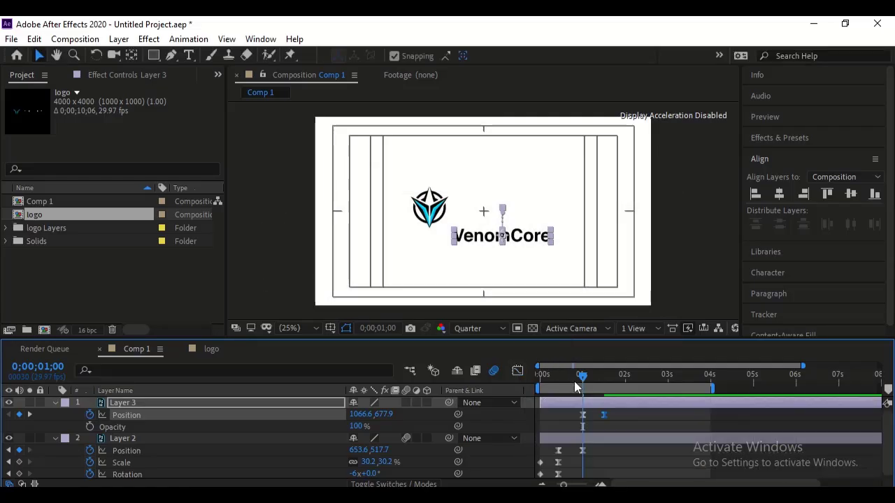
# - Keyframe Layer 3's opacity from 0% at 0;00;01;00 to 100% at 0;00;01;15
pyautogui.click(90, 427)
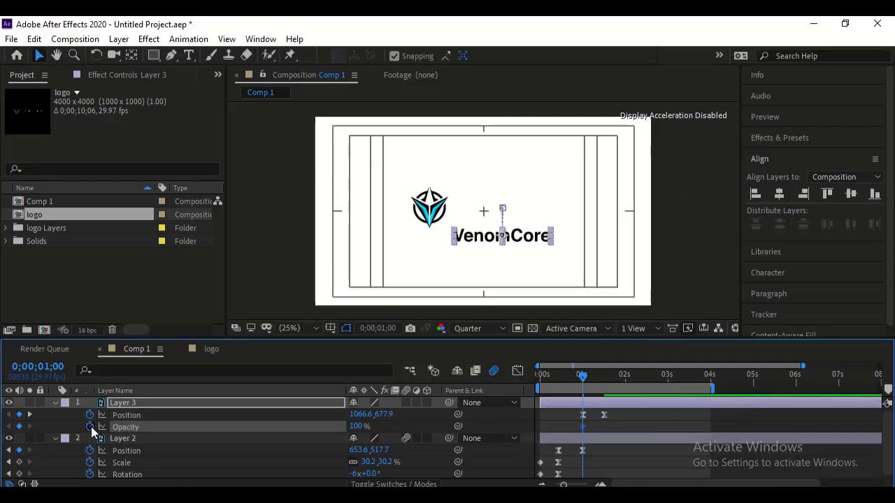
pyautogui.click(30, 414)
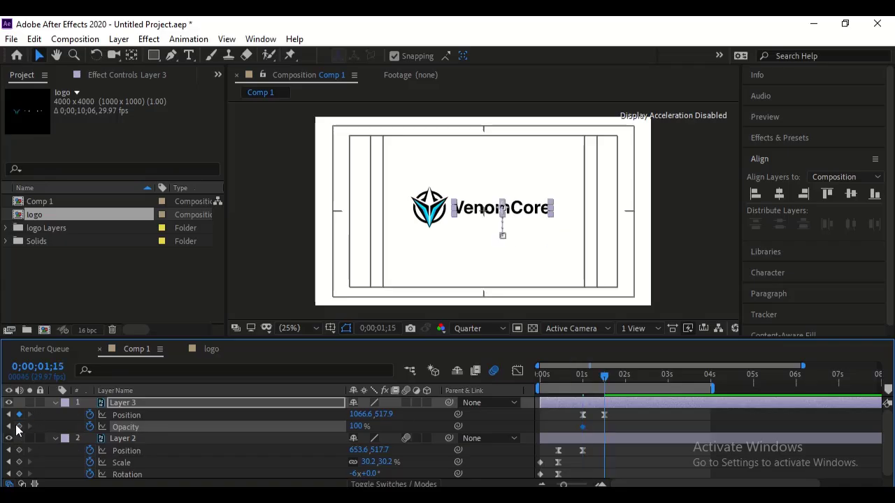
pyautogui.click(19, 427)
pyautogui.click(8, 426)
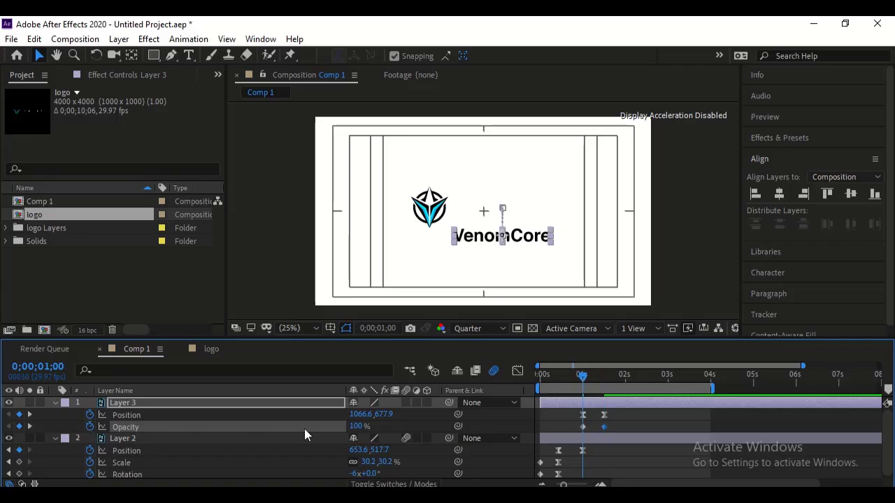
pyautogui.moveTo(358, 426); pyautogui.dragTo(77, 427)
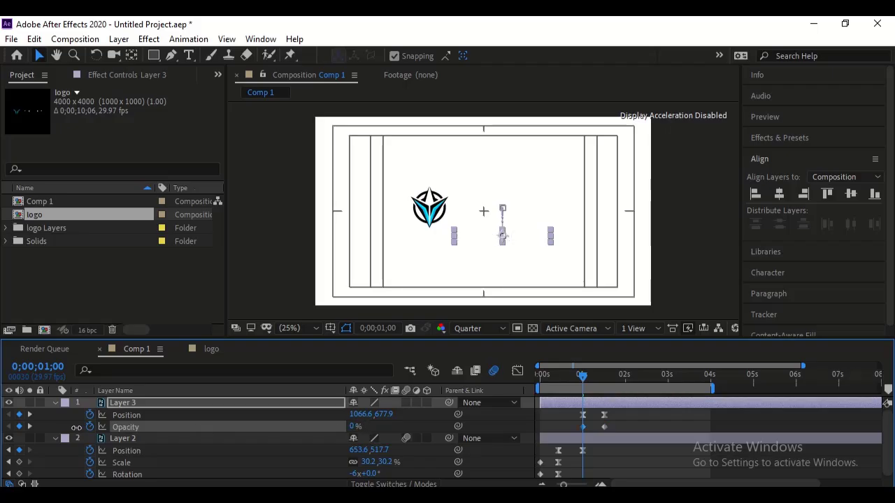
# - Play back the composition from the start to review the VenomCore text rising and fading in
pyautogui.press('space')
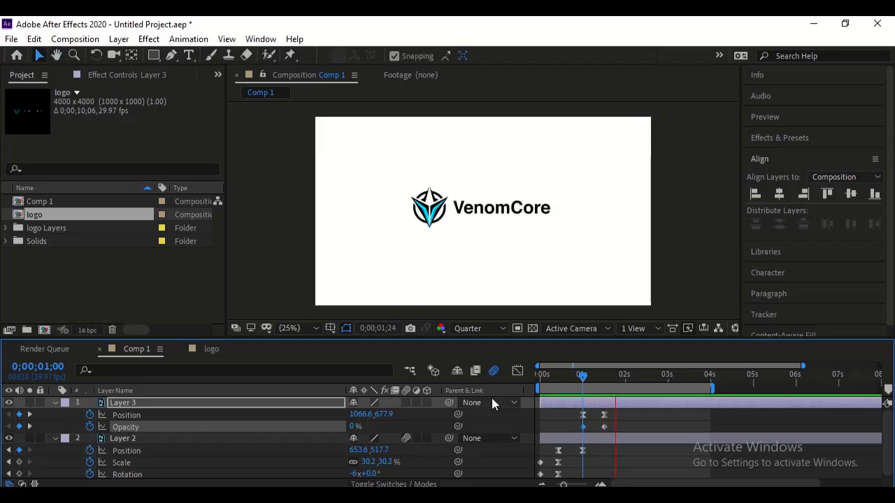
pyautogui.moveTo(584, 376); pyautogui.dragTo(426, 394)
pyautogui.press('space')
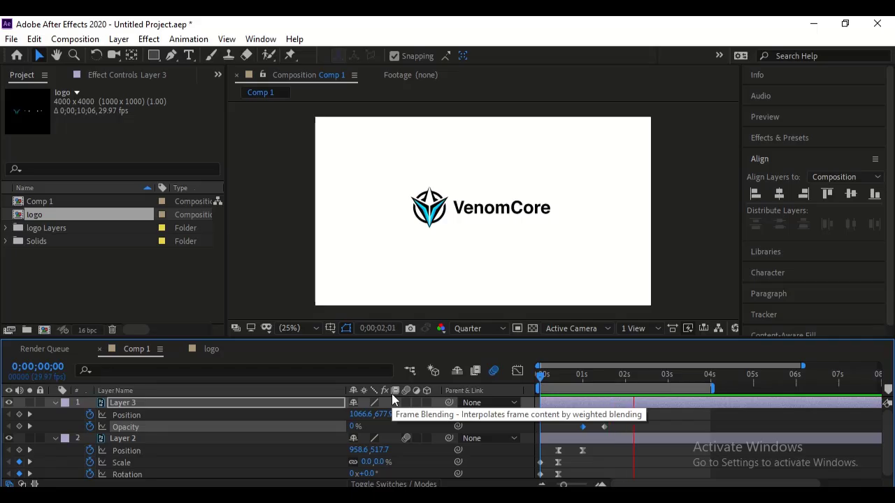
pyautogui.press('space')
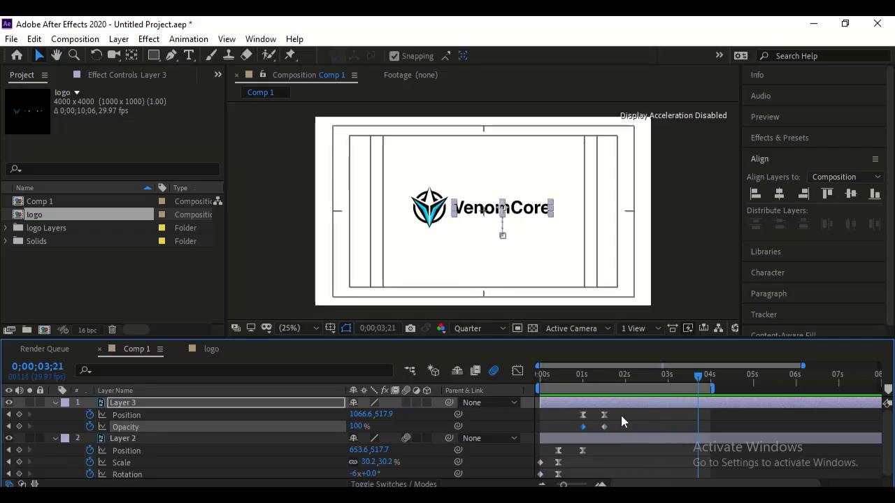
# - Delete Layer 3's position and opacity keyframes
pyautogui.moveTo(622, 411); pyautogui.dragTo(568, 431)
pyautogui.press('Delete')
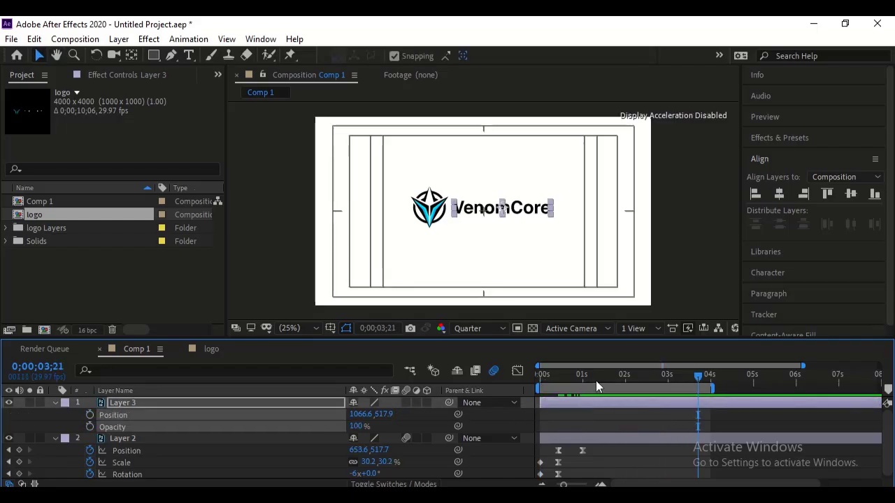
# - Keyframe Layer 3's position horizontally from X 34.6 at 0;00;01;01 to 1066.6 at 0;00;01;17
pyautogui.click(585, 381)
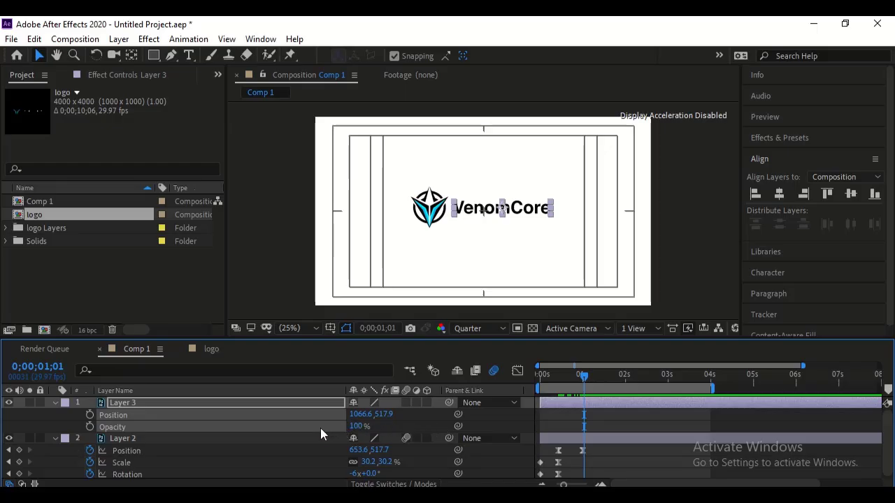
pyautogui.click(76, 418)
pyautogui.click(89, 414)
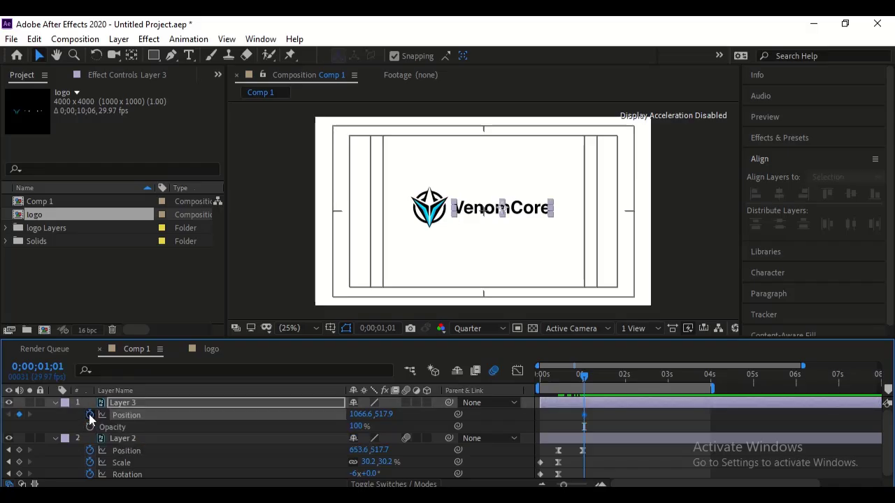
pyautogui.click(607, 375)
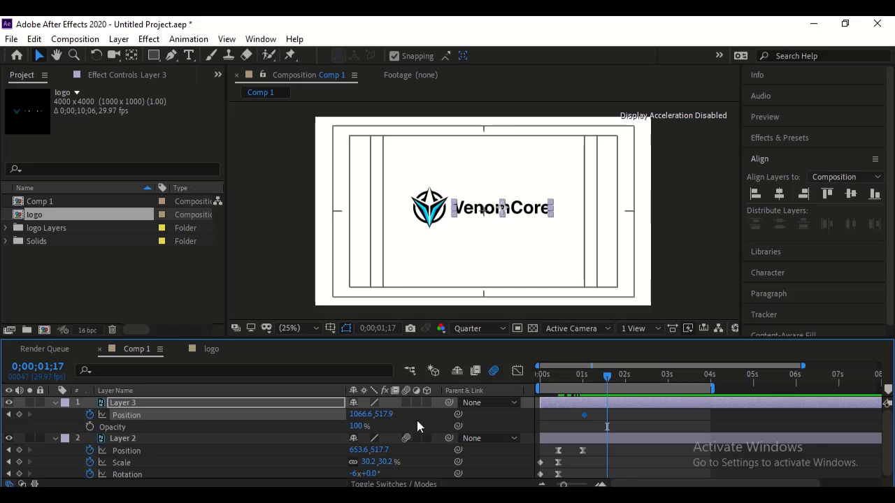
pyautogui.click(18, 415)
pyautogui.click(9, 415)
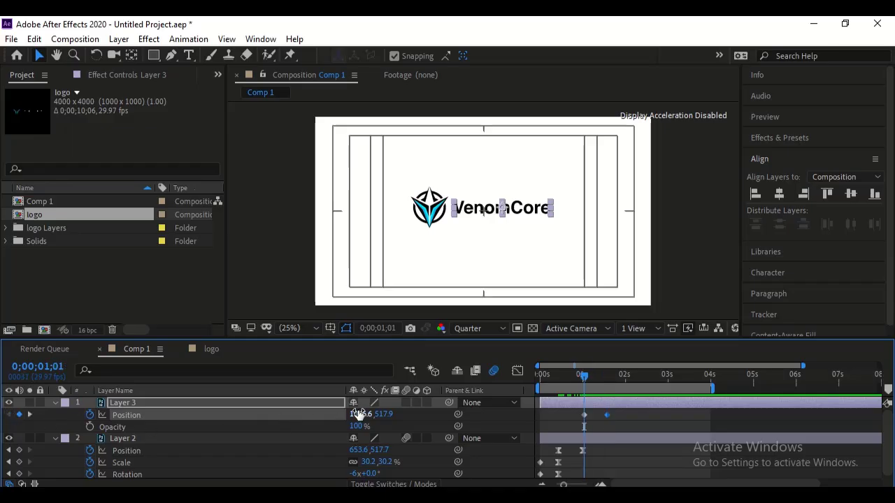
pyautogui.moveTo(358, 414); pyautogui.dragTo(37, 418)
pyautogui.moveTo(310, 415); pyautogui.dragTo(32, 450)
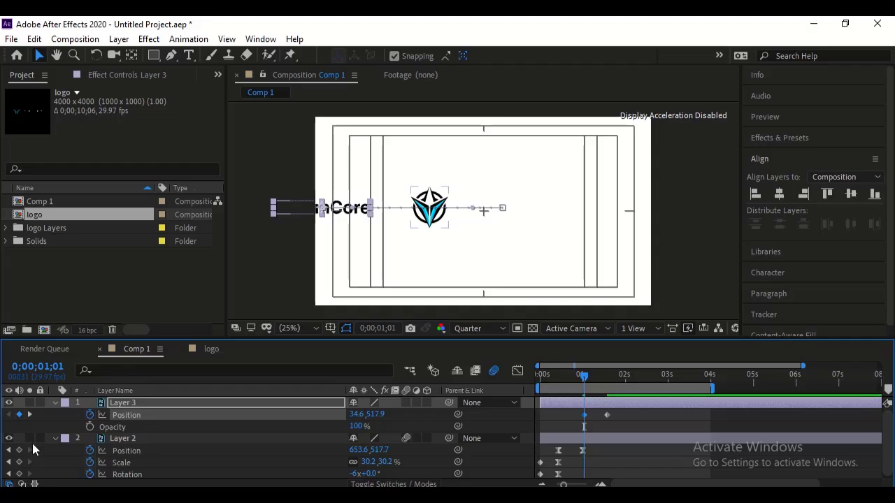
# - Apply Easy Ease to both Layer 3 position keyframes and raise the second keyframe's incoming velocity influence
pyautogui.click(625, 416)
pyautogui.click(268, 416)
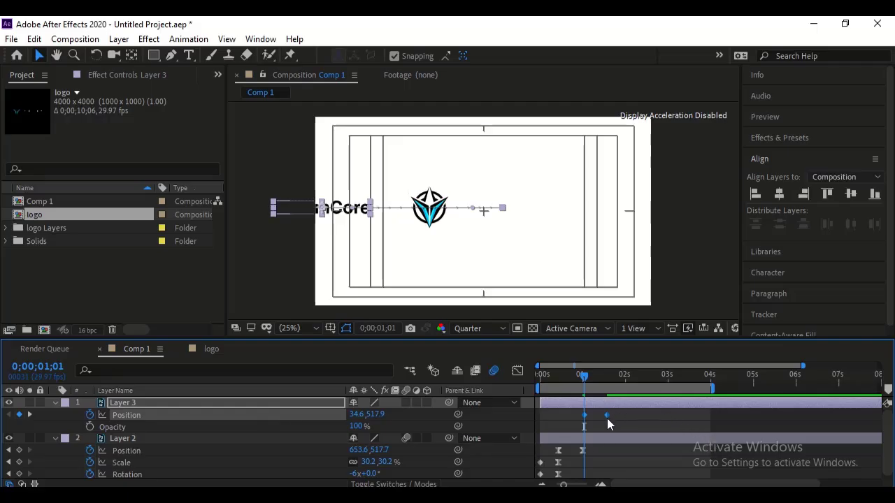
pyautogui.press('F9')
pyautogui.click(517, 371)
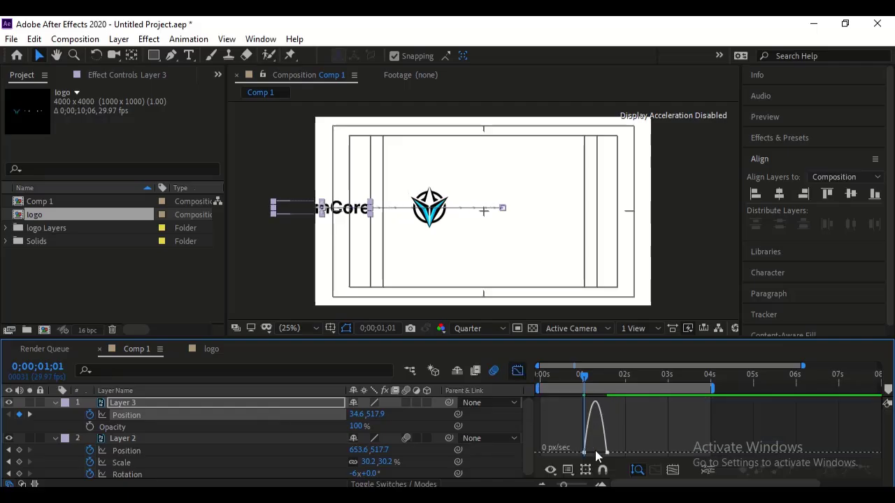
pyautogui.doubleClick(605, 453)
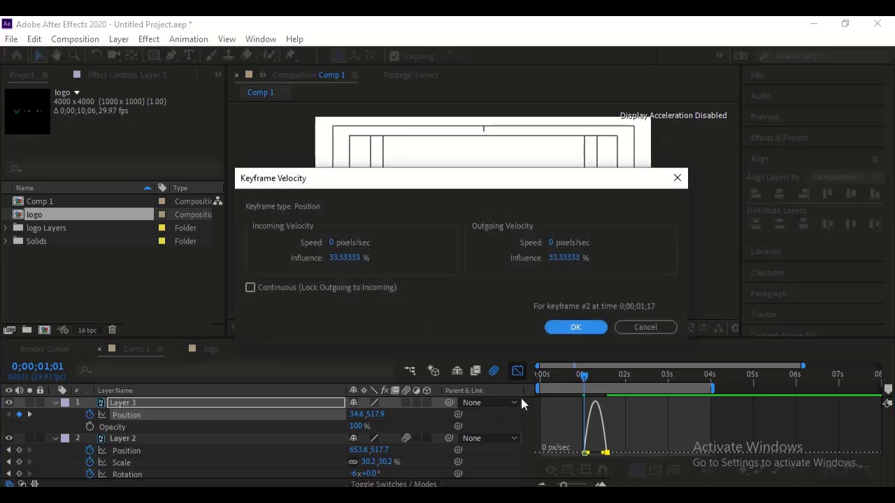
pyautogui.click(350, 259)
pyautogui.write('95')
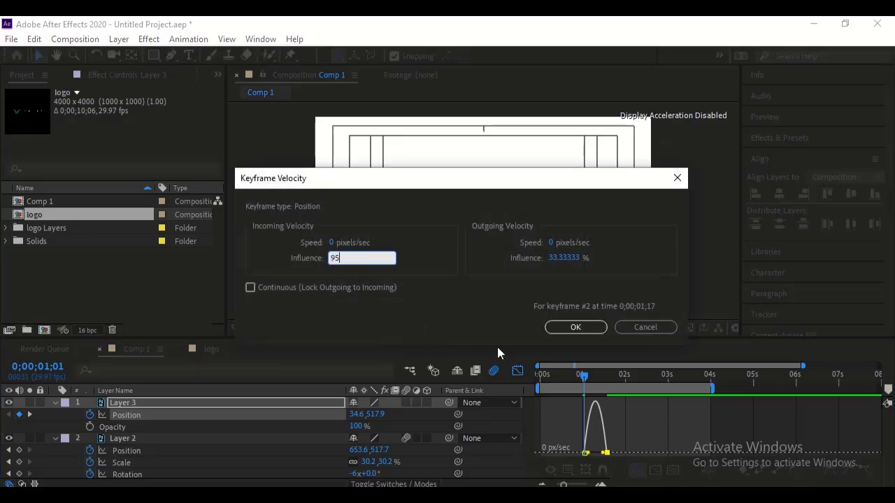
pyautogui.press('Return')
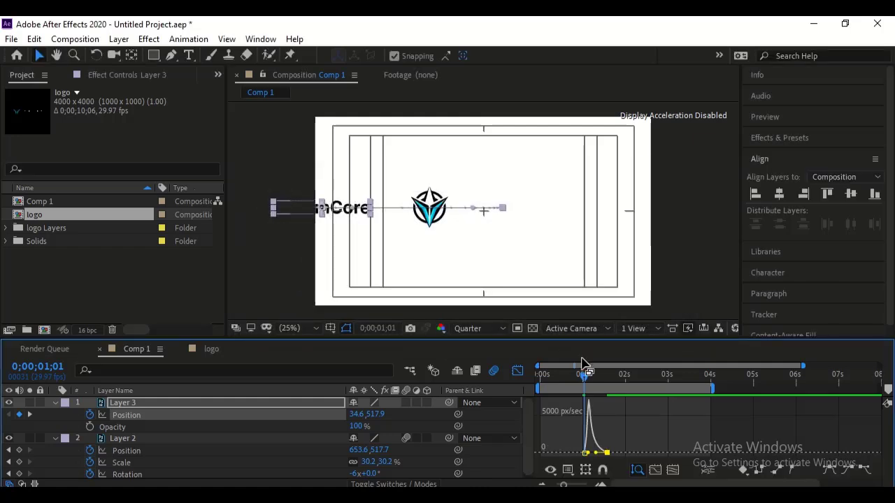
# - Play back the composition to review the VenomCore text sliding in horizontally, and close the Graph Editor
pyautogui.press('space')
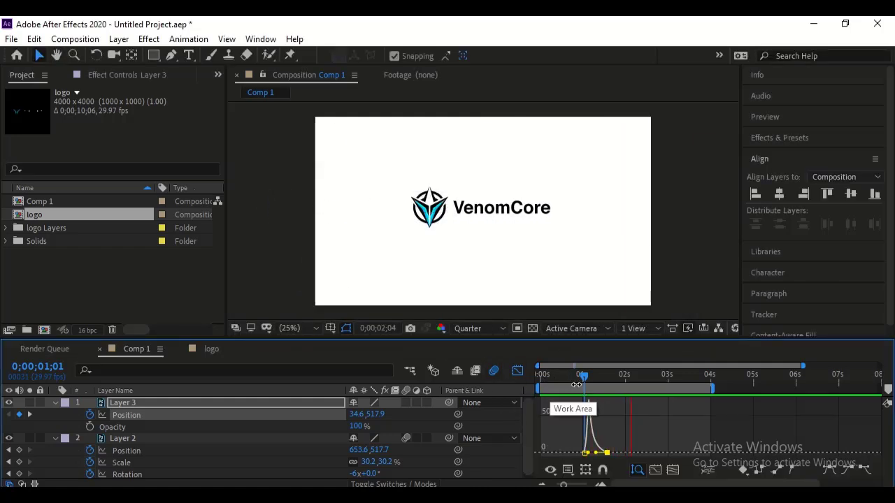
pyautogui.click(517, 371)
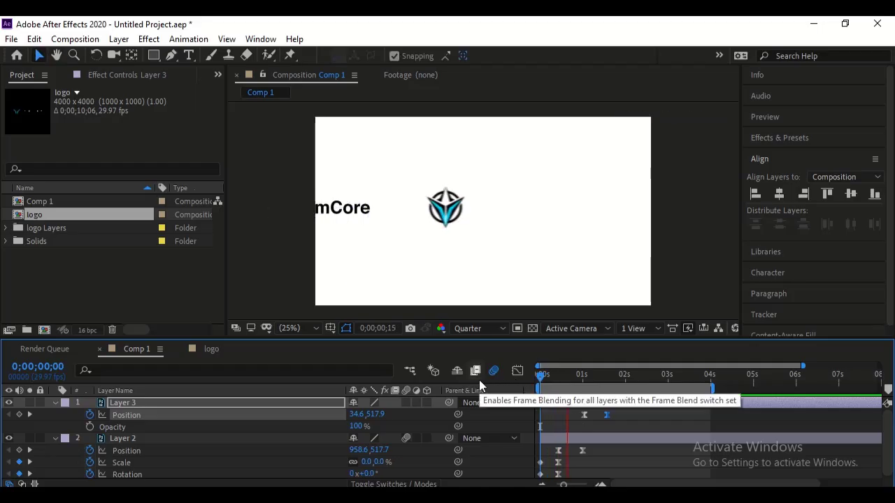
pyautogui.press('space')
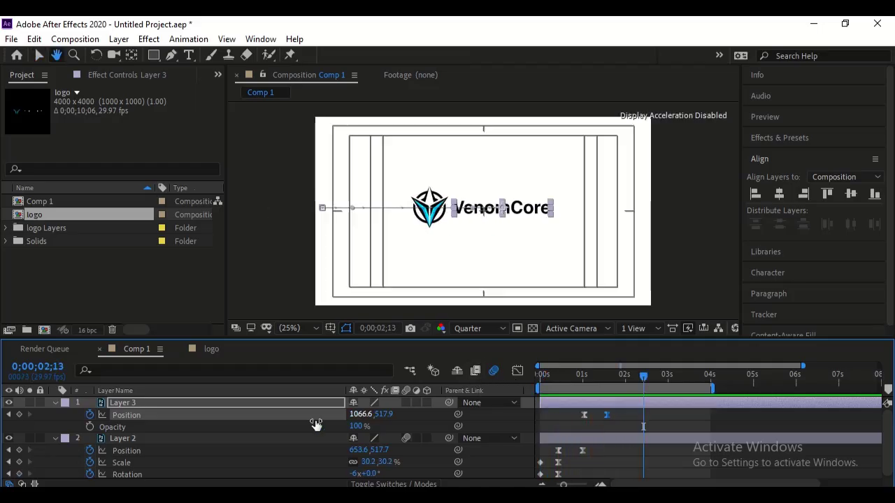
# - Set Layer 3's first position keyframe at 0;00;01;01 to X -389.4 and play back the composition from the start
pyautogui.click(9, 415)
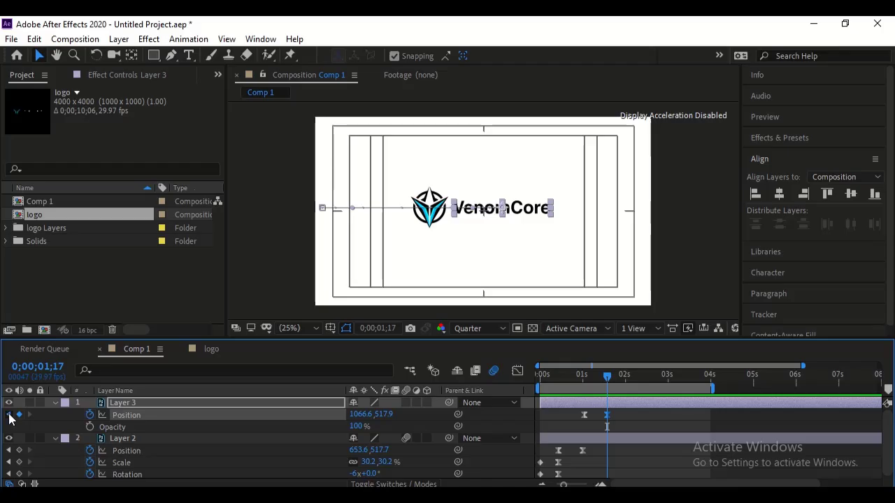
pyautogui.click(9, 415)
pyautogui.moveTo(355, 415); pyautogui.dragTo(202, 402)
pyautogui.press('space')
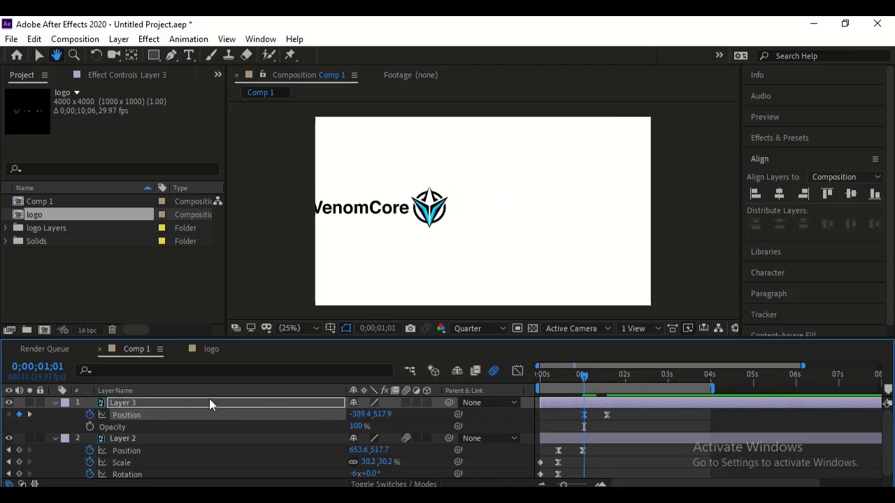
pyautogui.press('space')
pyautogui.press('Home')
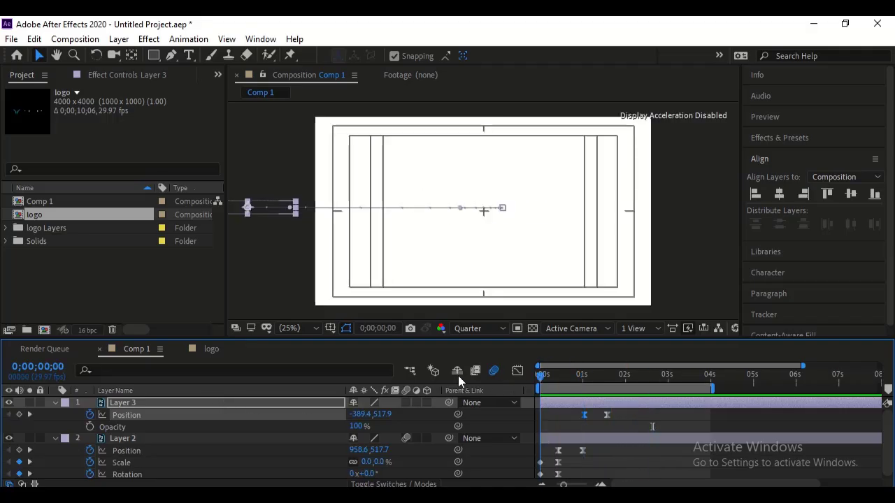
pyautogui.press('space')
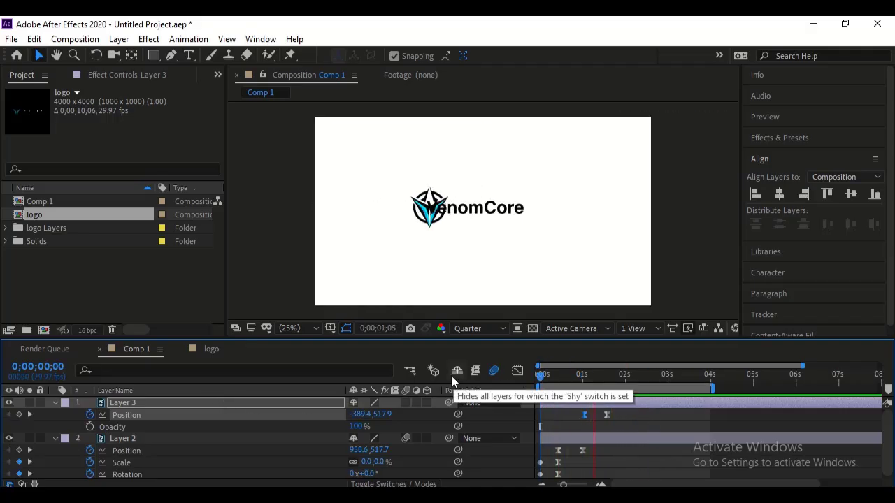
pyautogui.press('space')
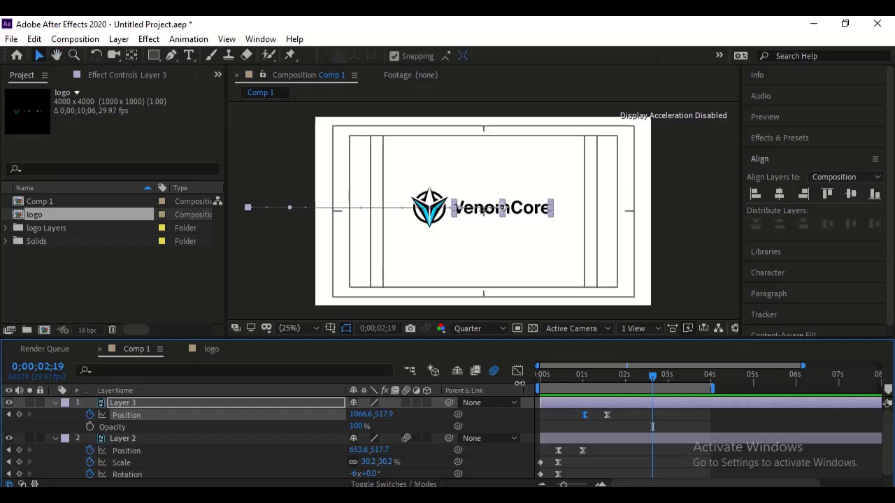
# - Create a new shape layer and draw a black rectangle covering the VenomCore text, starting at the icon's edge
pyautogui.click(396, 409)
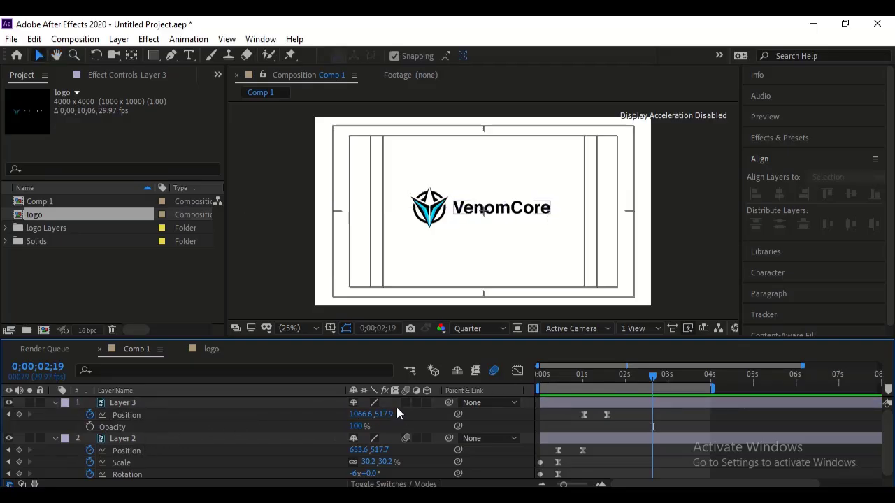
pyautogui.rightClick(390, 401)
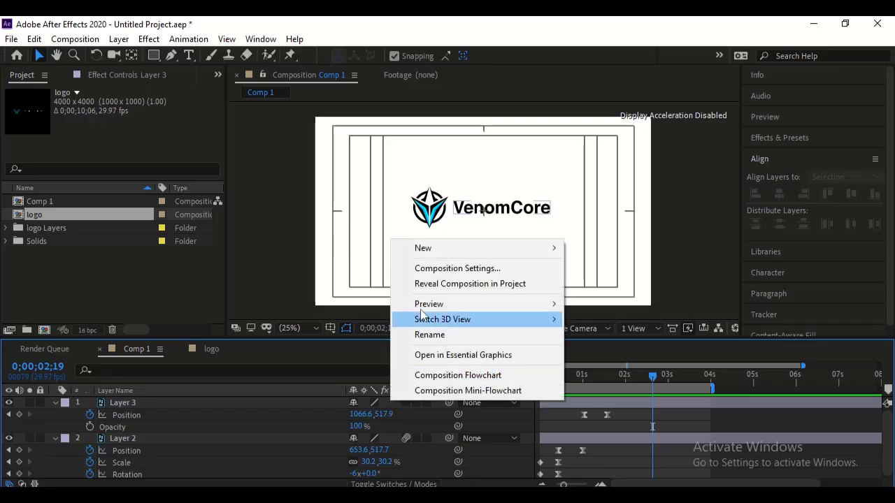
pyautogui.moveTo(450, 248)
pyautogui.click(605, 343)
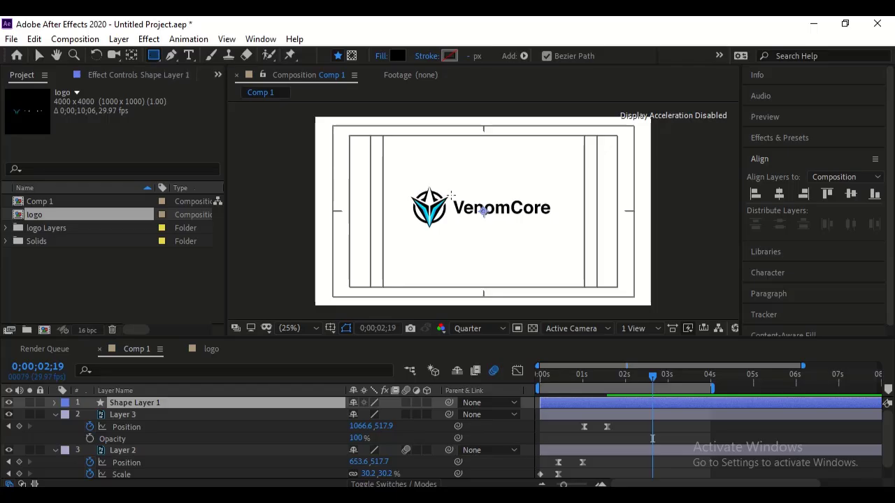
pyautogui.moveTo(443, 188)
pyautogui.mouseDown()
pyautogui.moveTo(467, 227)
pyautogui.moveTo(570, 225)
pyautogui.mouseUp()
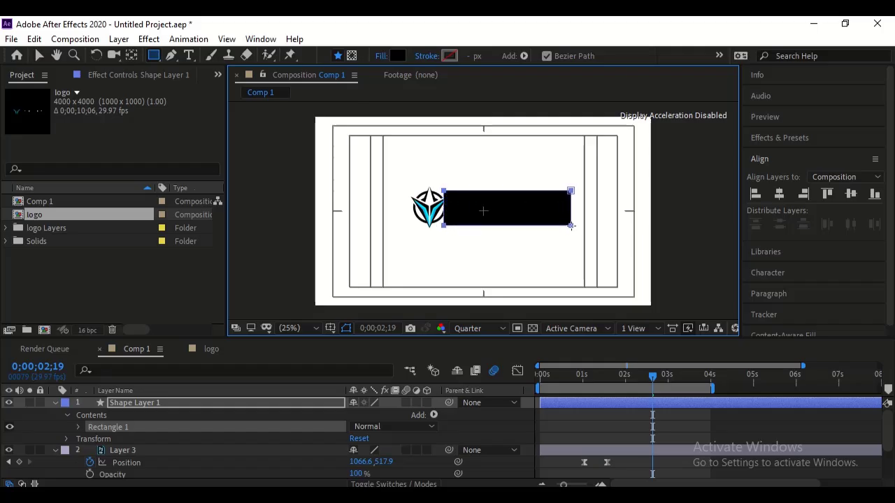
pyautogui.click(55, 403)
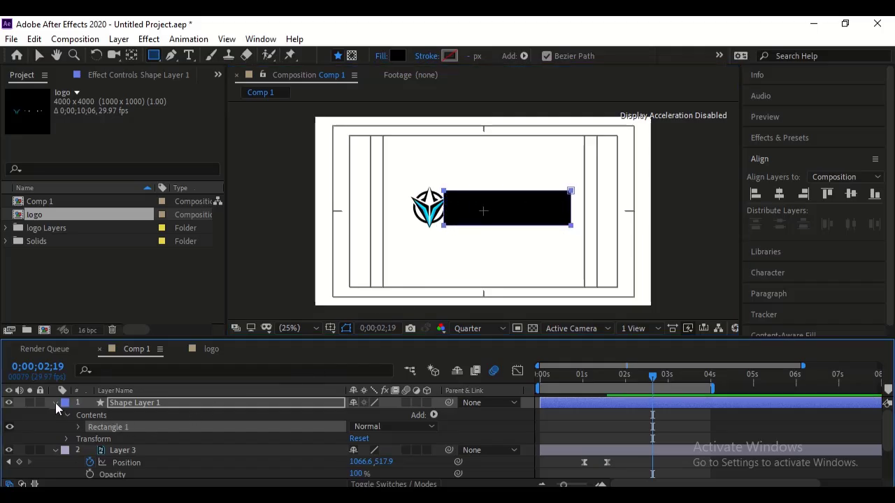
# - Set Layer 3's track matte to Alpha Matte "Shape Layer 1"
pyautogui.click(144, 415)
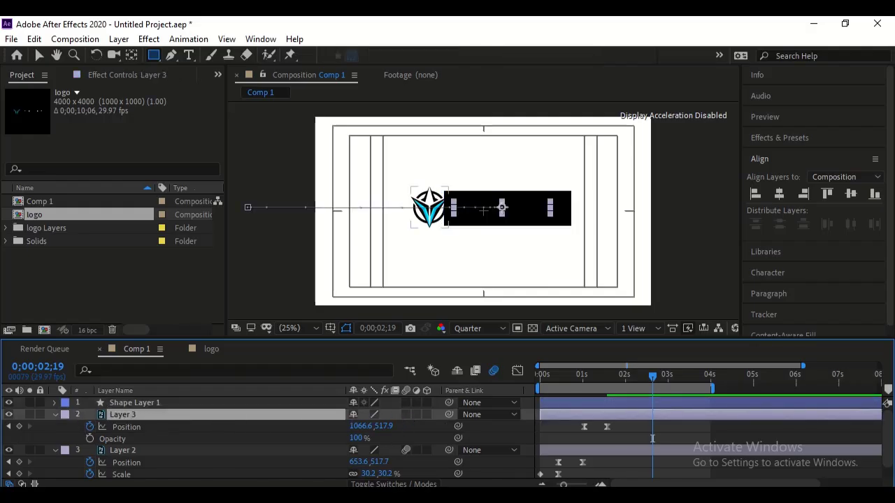
pyautogui.click(392, 484)
pyautogui.click(428, 416)
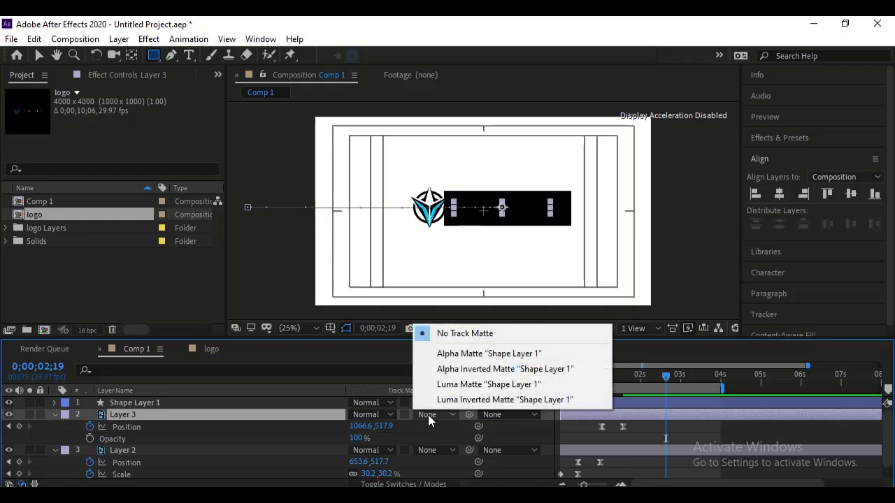
pyautogui.click(448, 355)
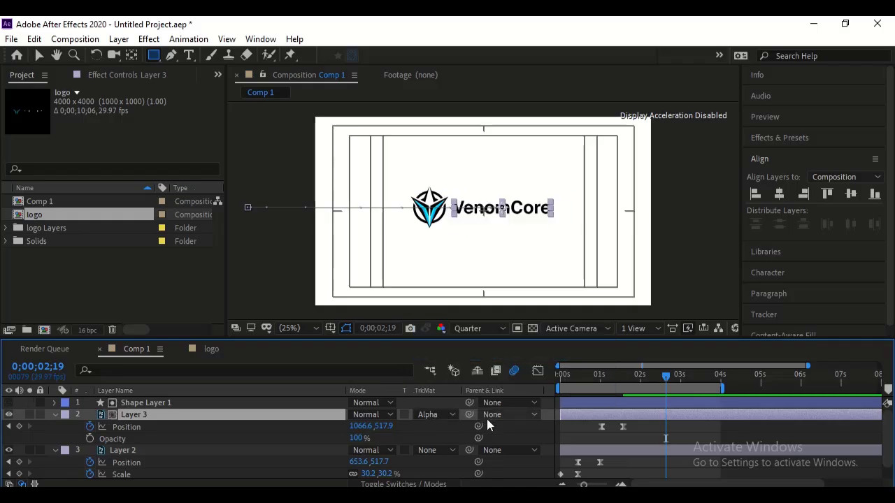
# - Play back the composition from 0;00;00;00 to review the matted text reveal beside the icon
pyautogui.click(610, 377)
pyautogui.moveTo(594, 377); pyautogui.dragTo(524, 377)
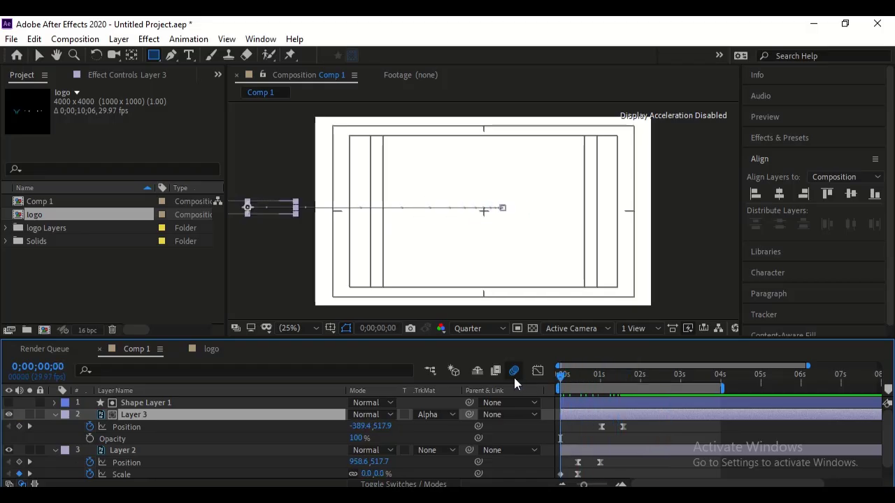
pyautogui.press('space')
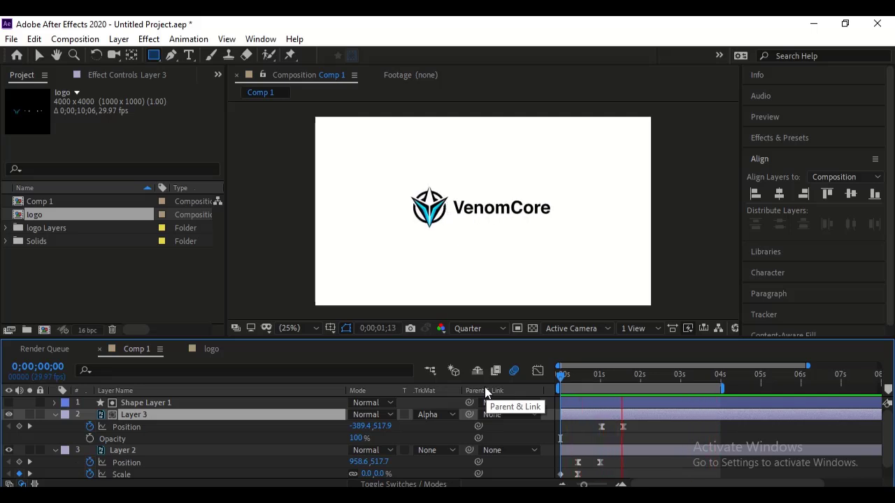
pyautogui.press('space')
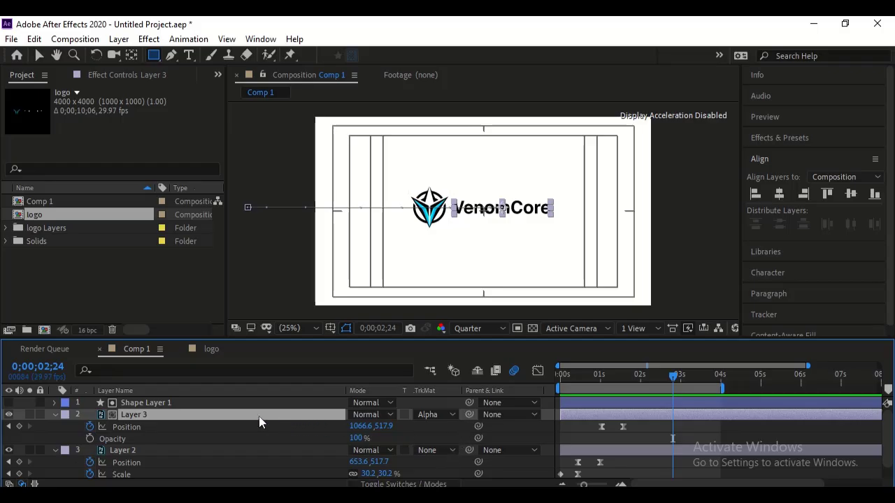
# - Enable motion blur on Layer 3 and preview the animation from the start
pyautogui.click(402, 484)
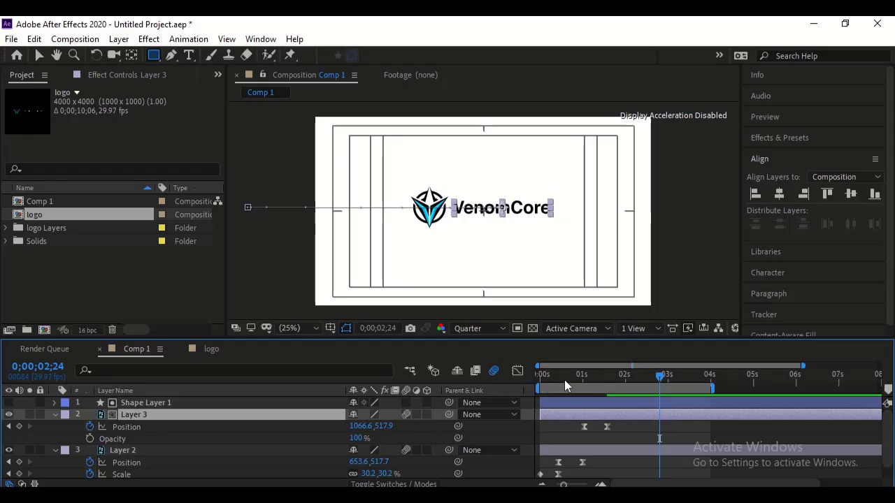
pyautogui.press('space')
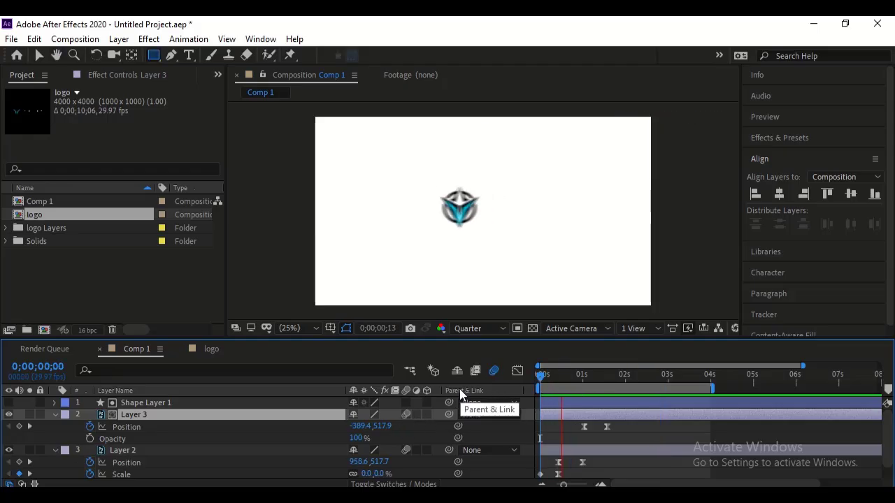